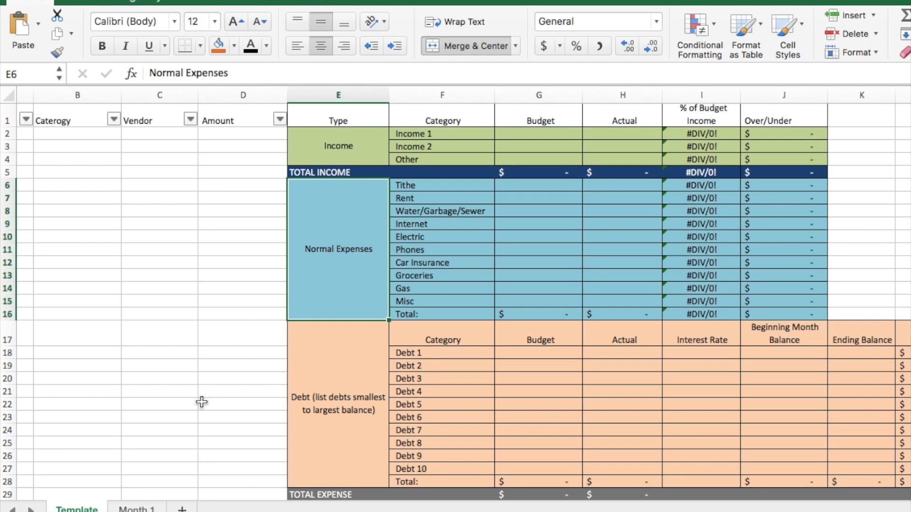
Create a copy of the Template sheet at the end of the workbook and rename it July 2018
right_click(101, 509)
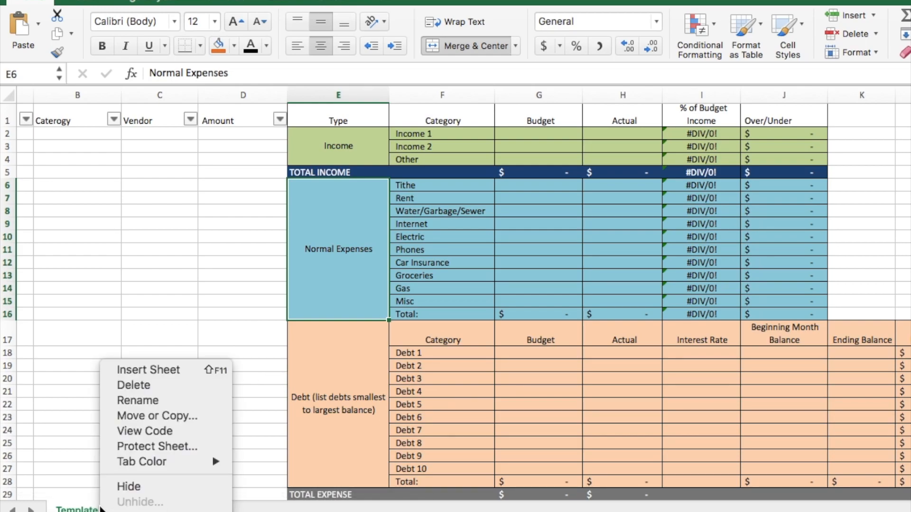
click(154, 416)
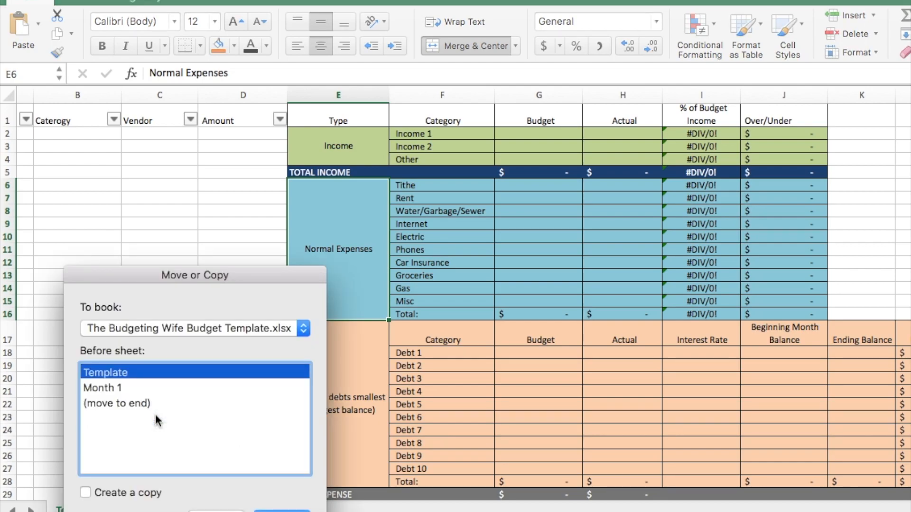
click(135, 403)
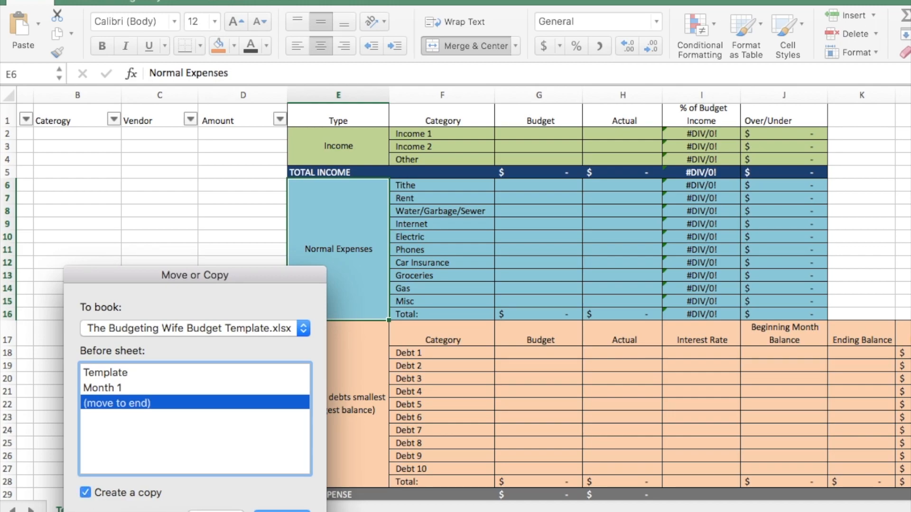
key(Return)
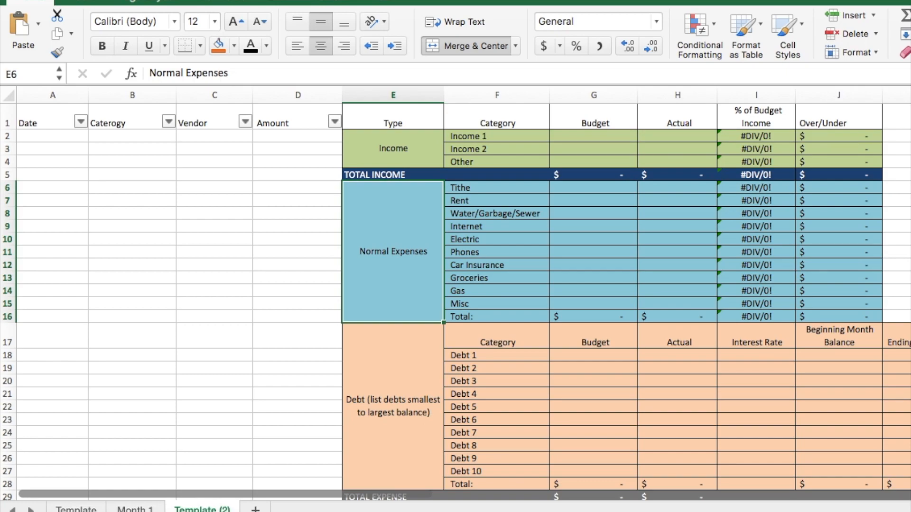
double_click(215, 511)
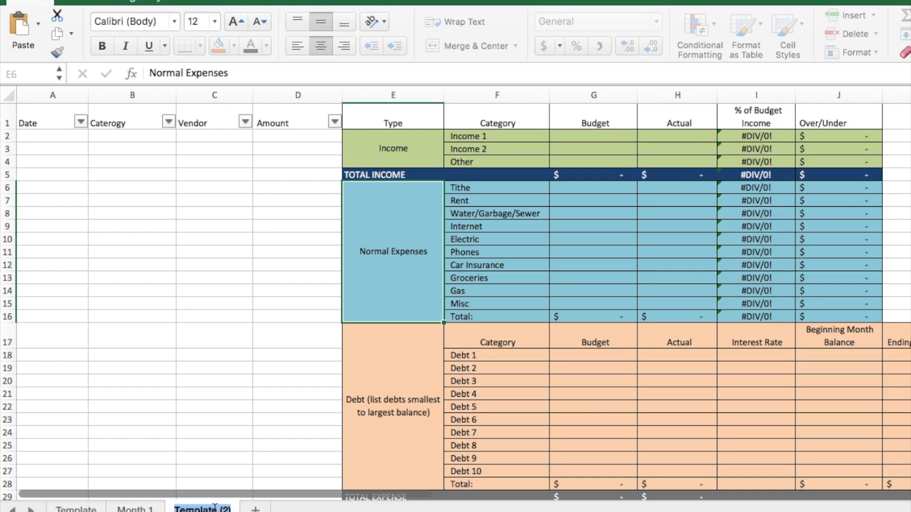
text(July 2018)
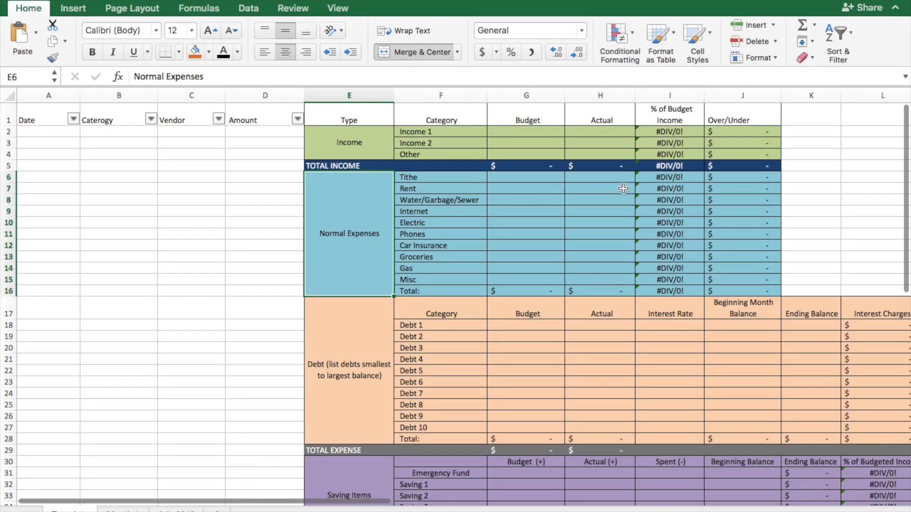
Enter a trial Income 2 budget of 1000 on the Template sheet, check the Difference row, and clear the entry
scroll(627, 166, right, 5)
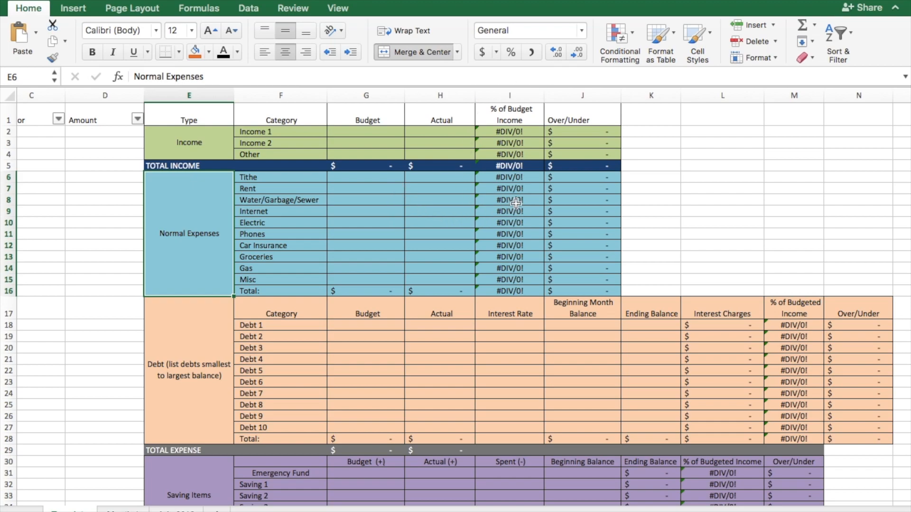
click(368, 144)
text(1000)
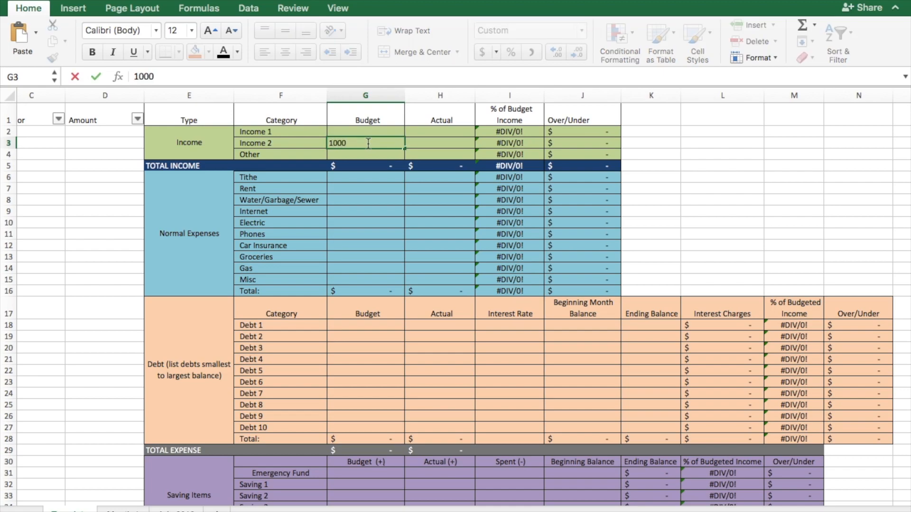
key(Return)
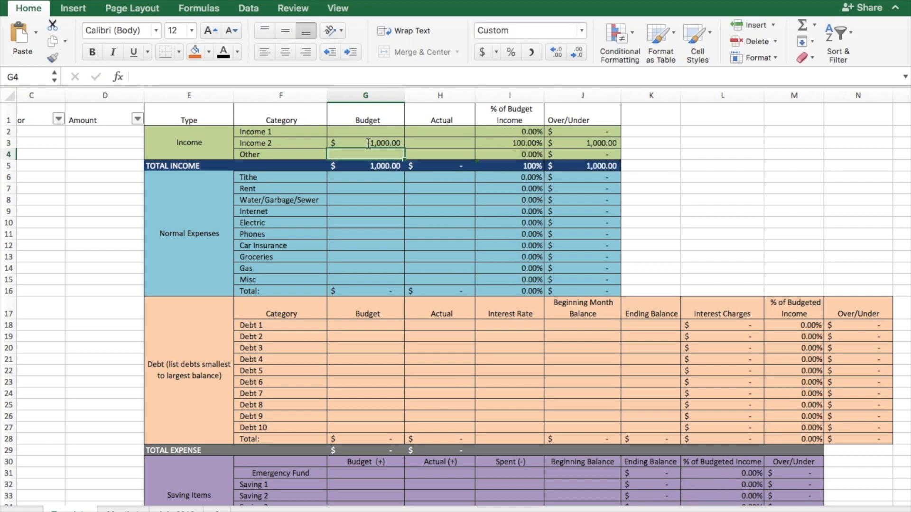
scroll(444, 324, down, 6)
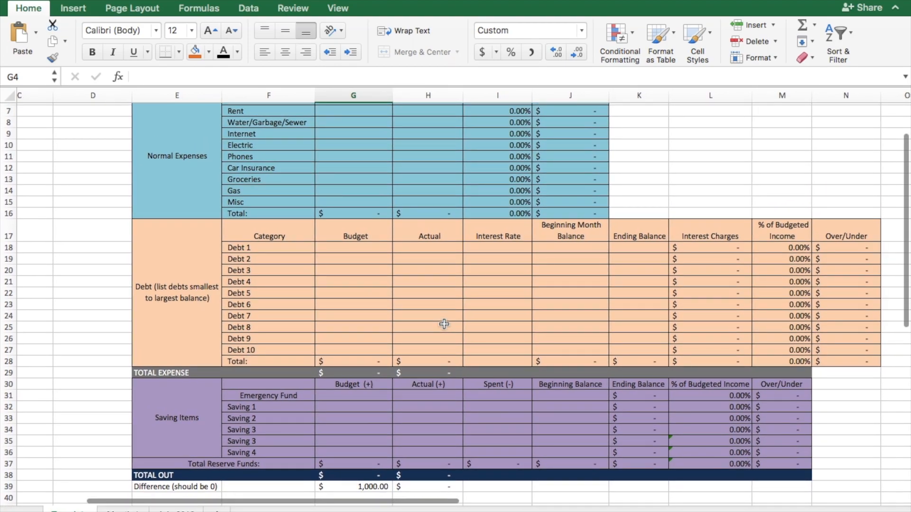
scroll(444, 324, up, 6)
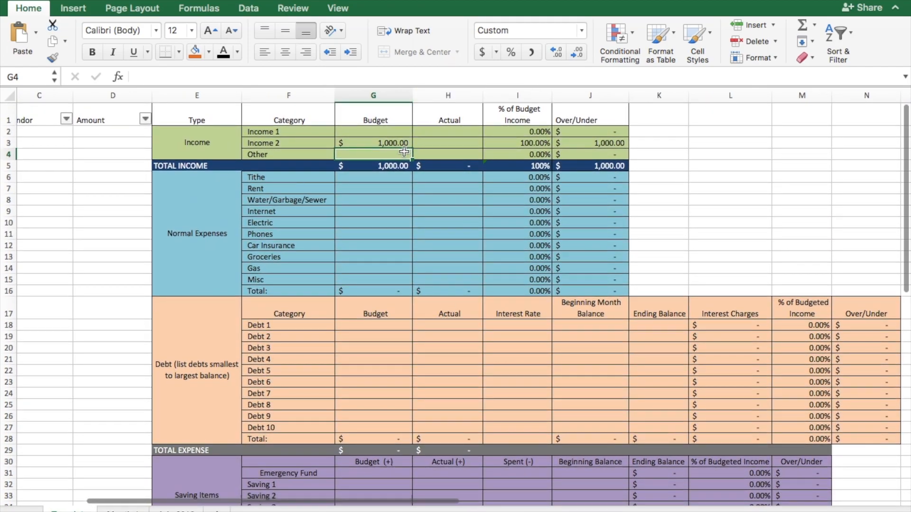
click(387, 144)
key(Delete)
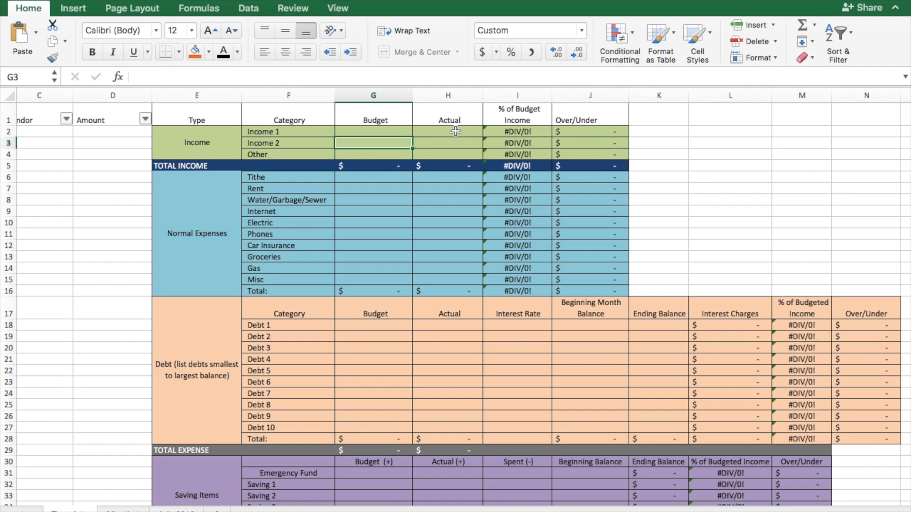
Switch to the Month 1 sheet and examine its transaction list and the budgeted income down to TOTAL INCOME
click(378, 218)
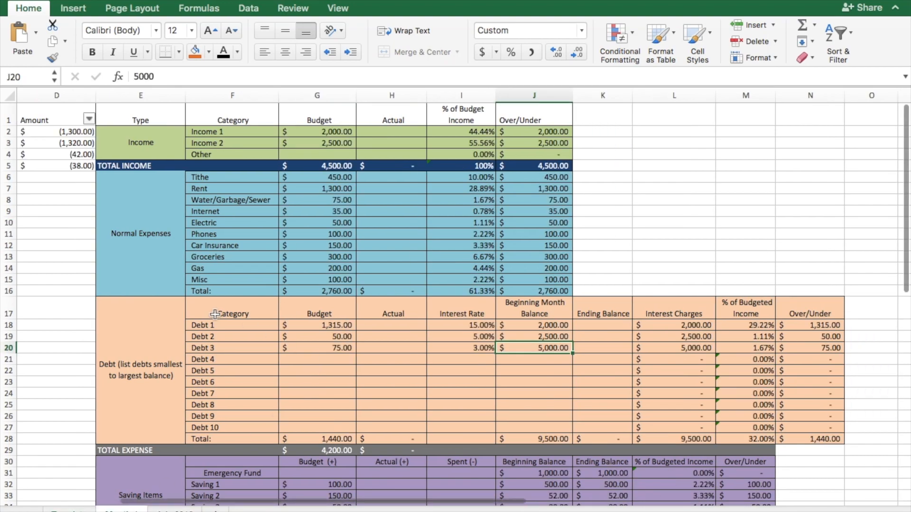
scroll(215, 314, left, 6)
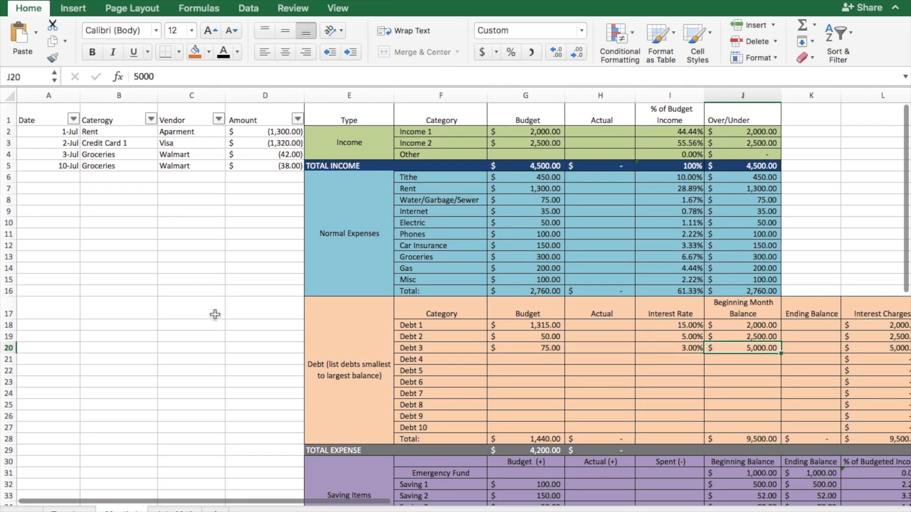
scroll(215, 314, right, 4)
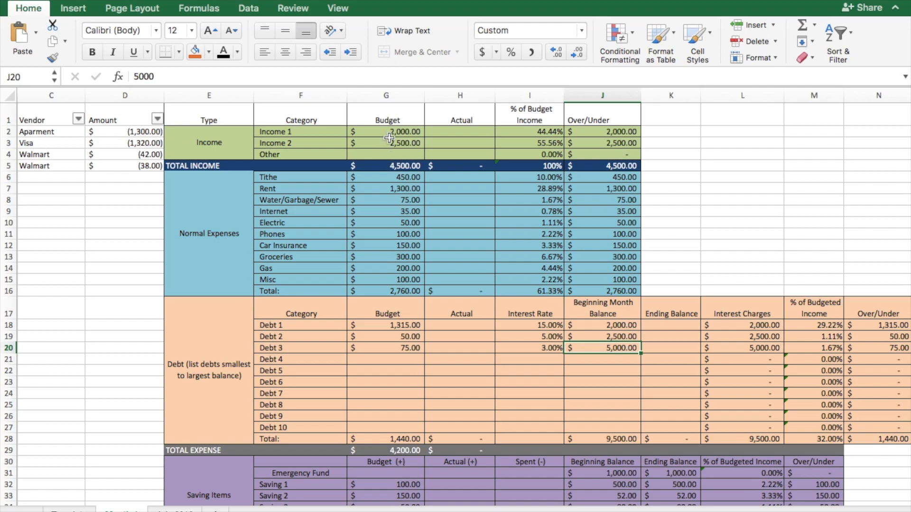
click(372, 135)
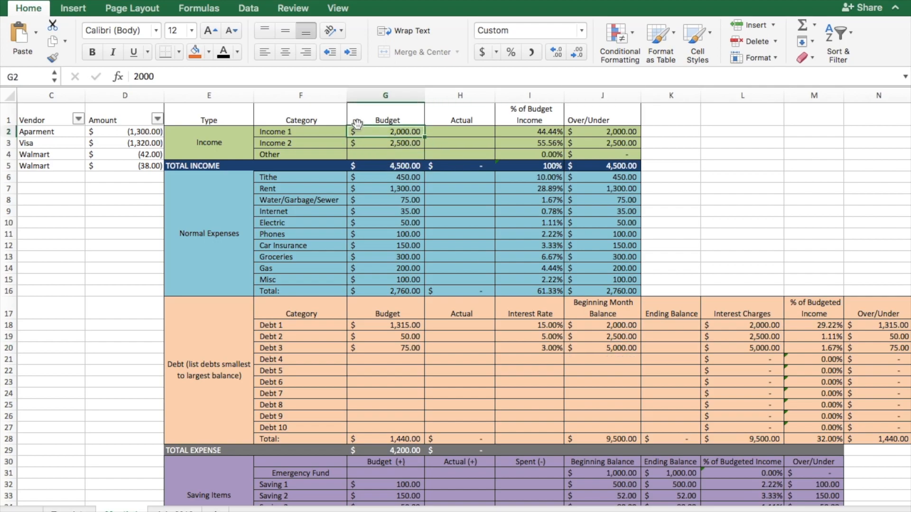
key(Down)
key(Down)
key(Down)
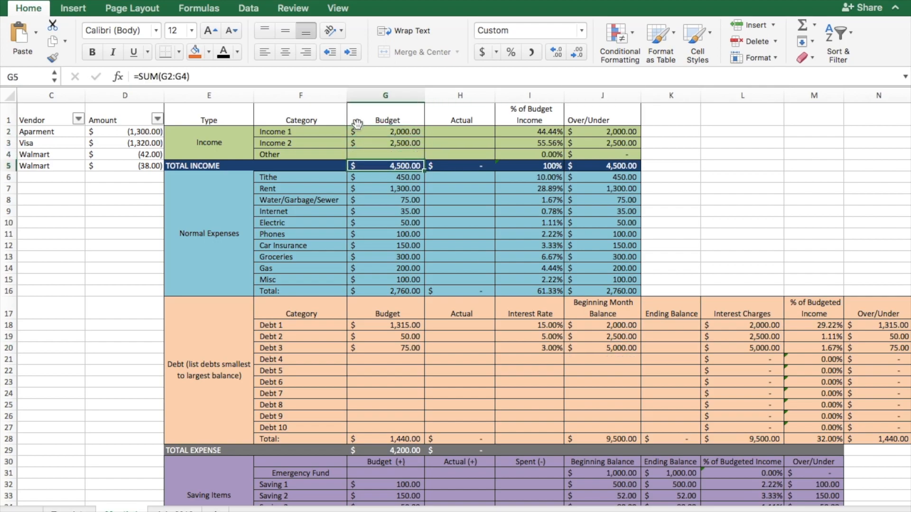
Compare the budgeted TOTAL OUT with the income total and inspect the formula in the Difference row
scroll(381, 294, down, 1)
scroll(381, 294, down, 5)
scroll(381, 294, up, 6)
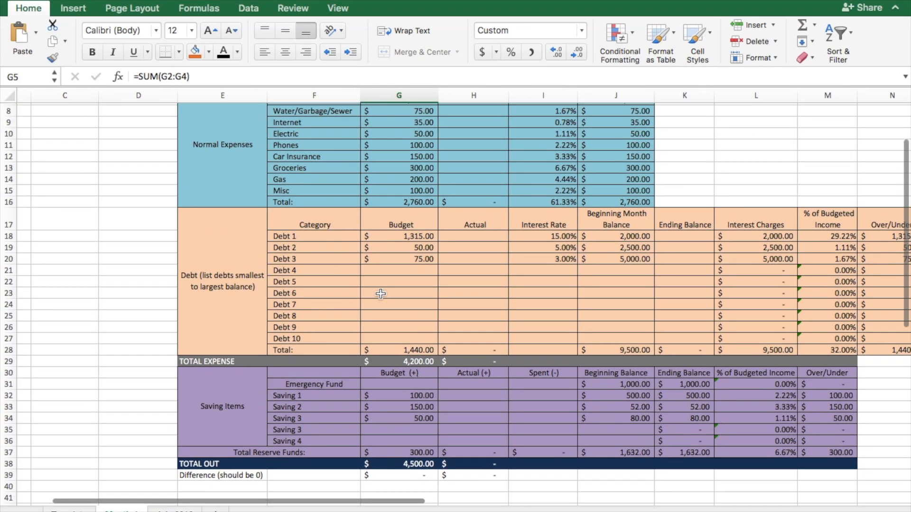
scroll(381, 294, down, 4)
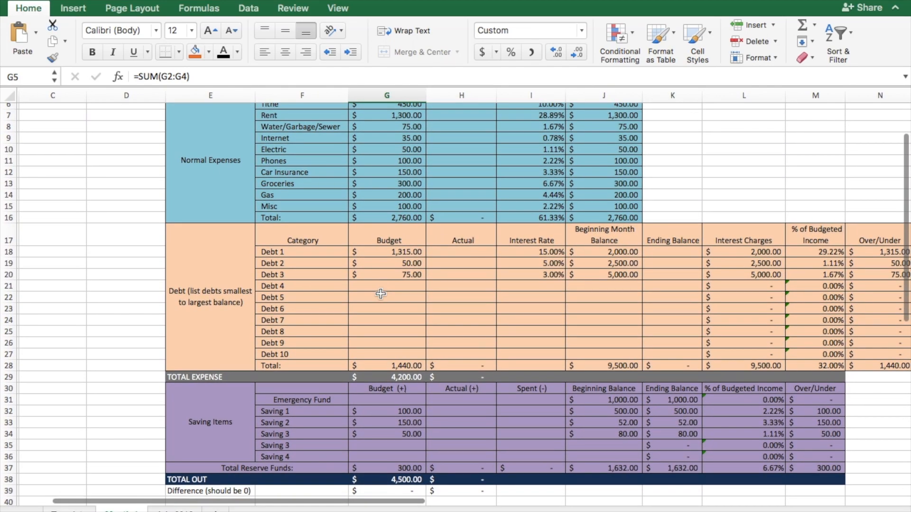
scroll(380, 266, up, 5)
scroll(398, 165, down, 4)
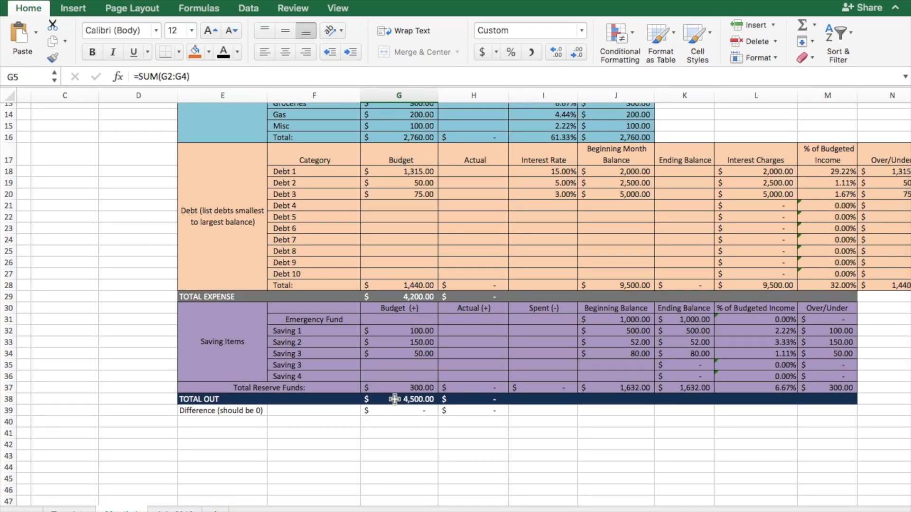
click(236, 411)
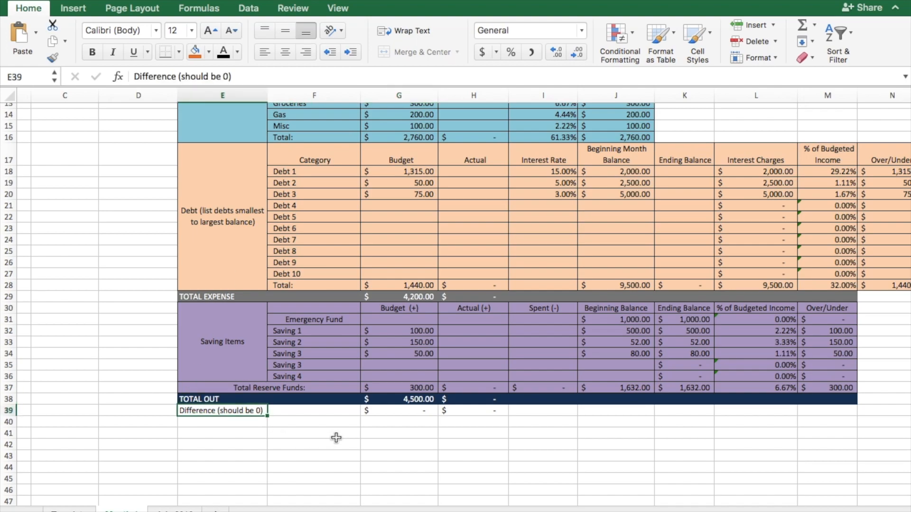
click(393, 411)
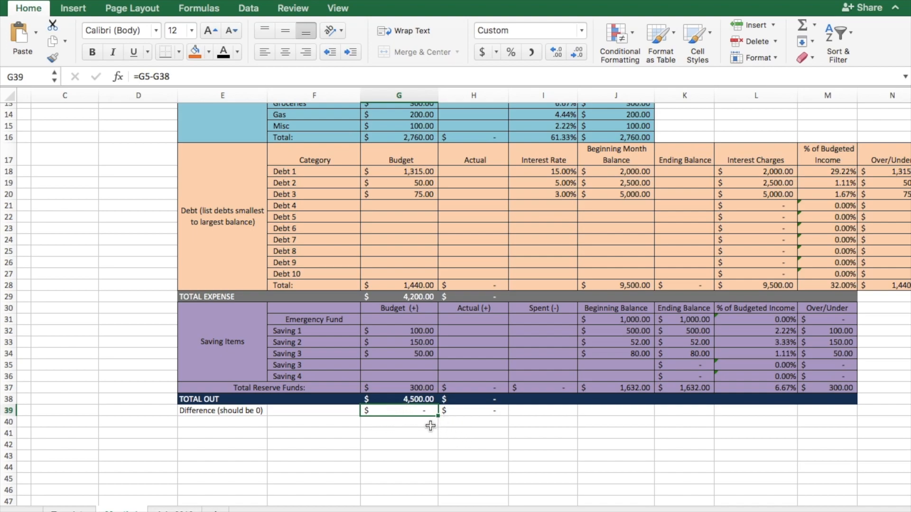
scroll(430, 425, up, 13)
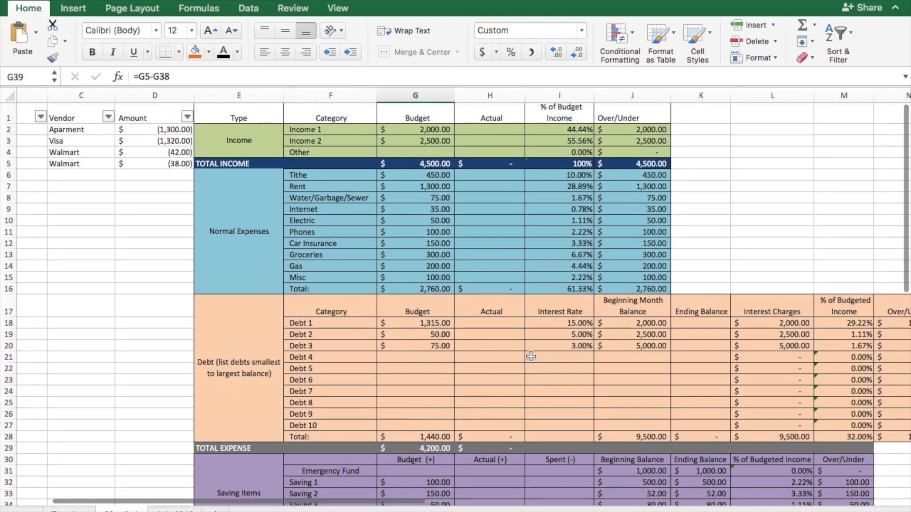
Insert a row above Gas in Normal Expenses and add an Eating Out category with a budget of 50
scroll(417, 363, left, 2)
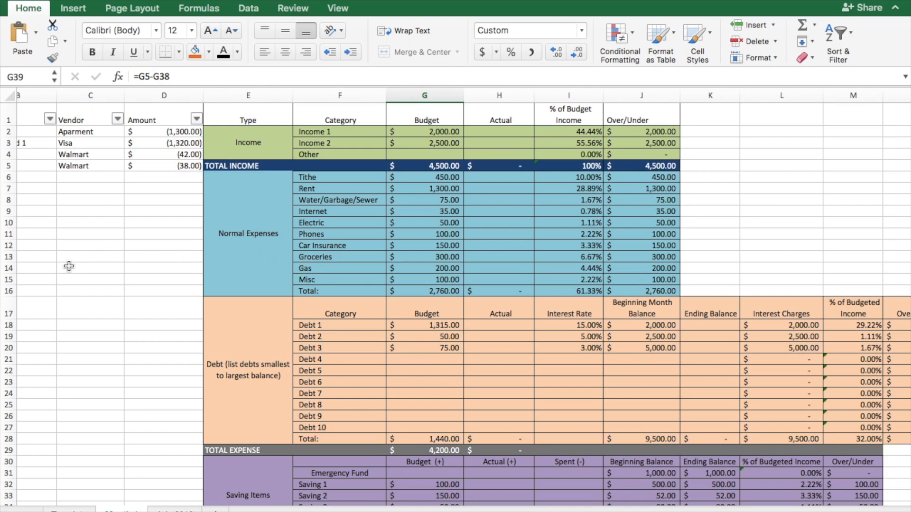
click(4, 267)
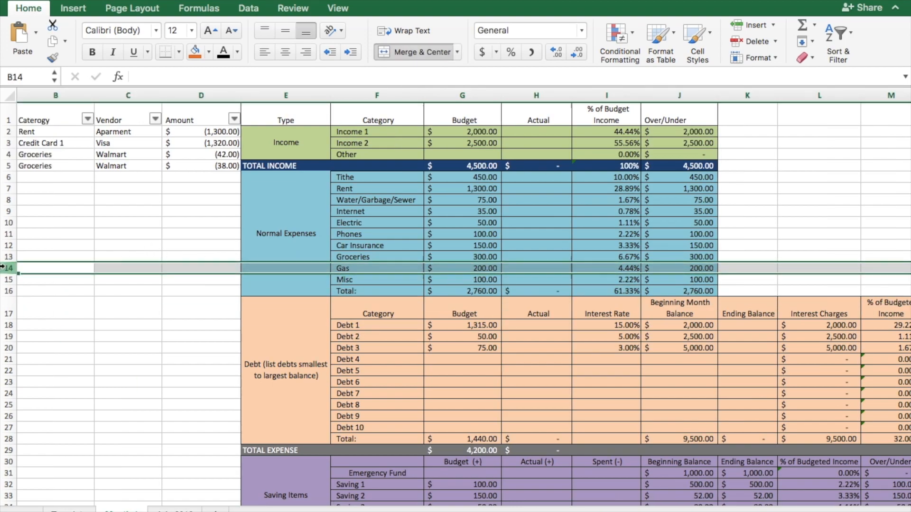
click(748, 25)
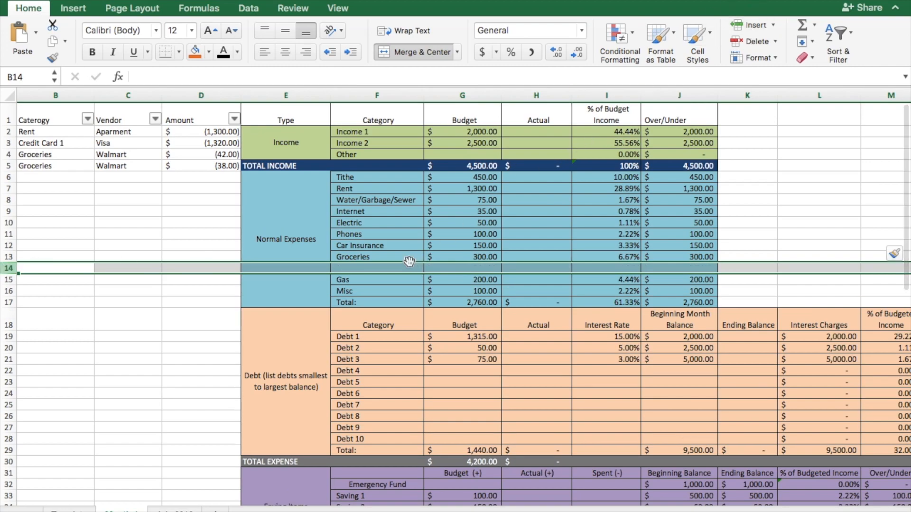
click(354, 268)
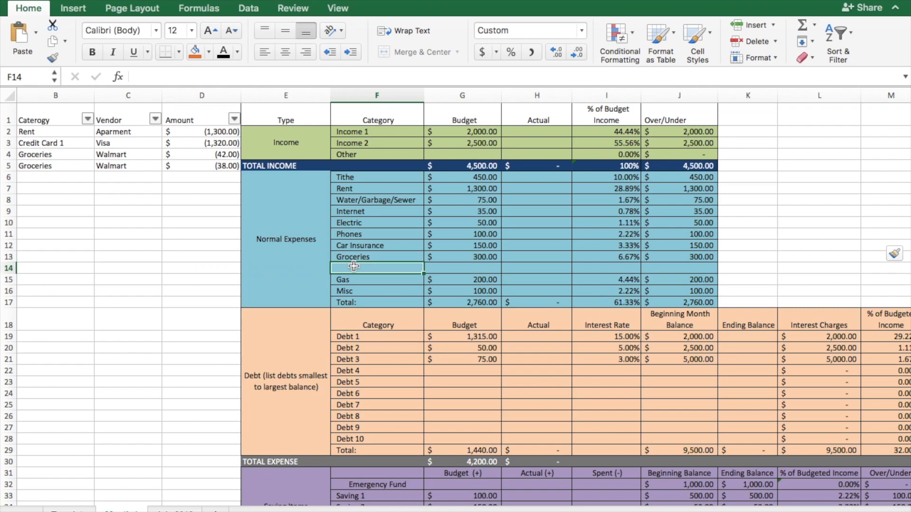
text(Eating Out)
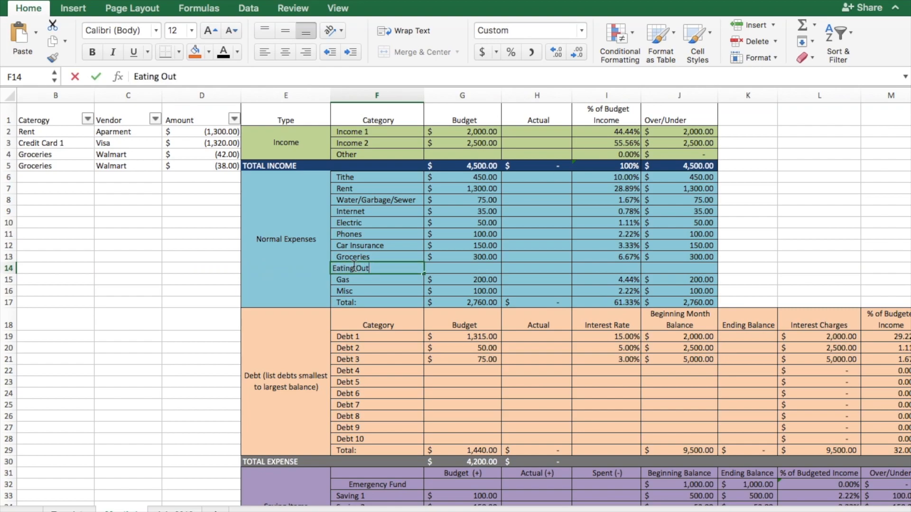
key(Tab)
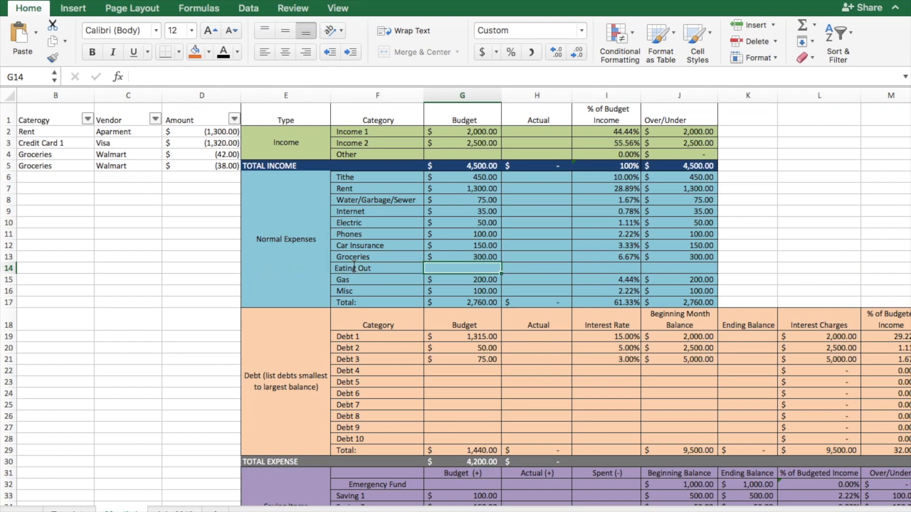
text(50)
key(Return)
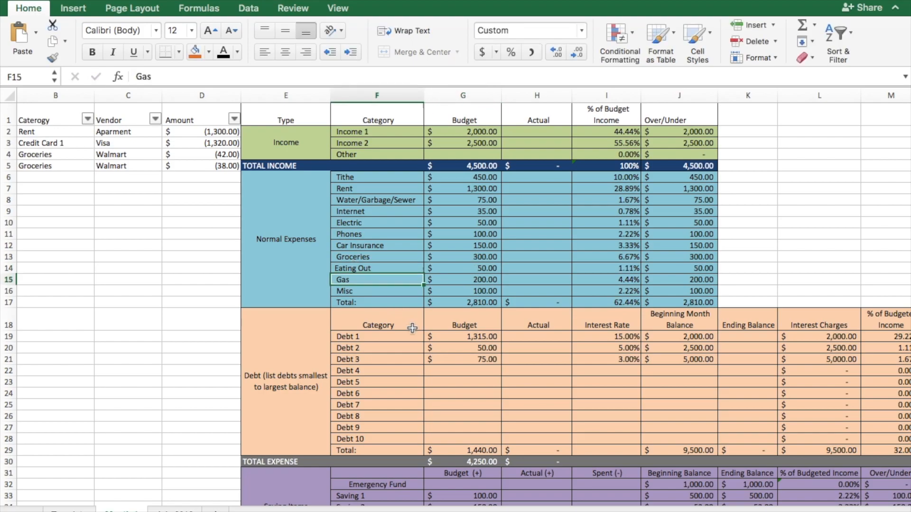
Check the Difference row and set the Saving 1 budget to 50 to rebalance the Month 1 budget
scroll(412, 328, down, 5)
scroll(412, 328, up, 4)
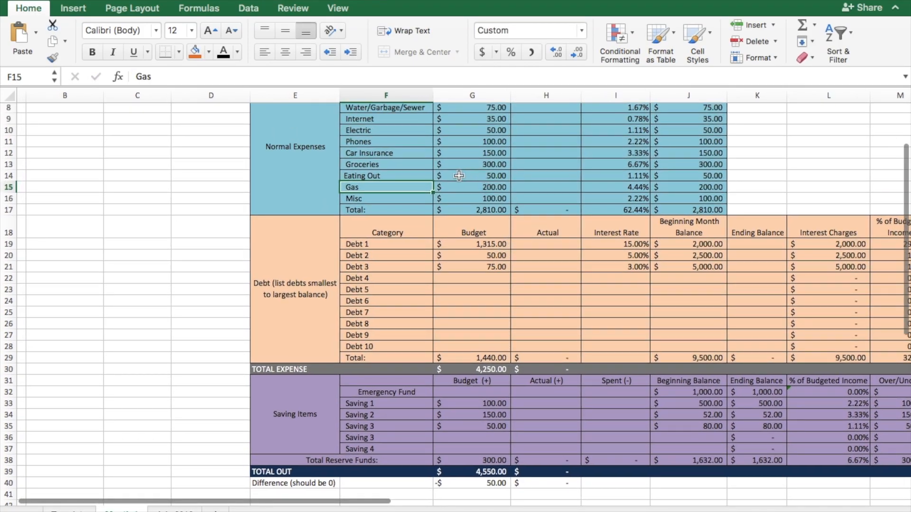
scroll(449, 301, down, 2)
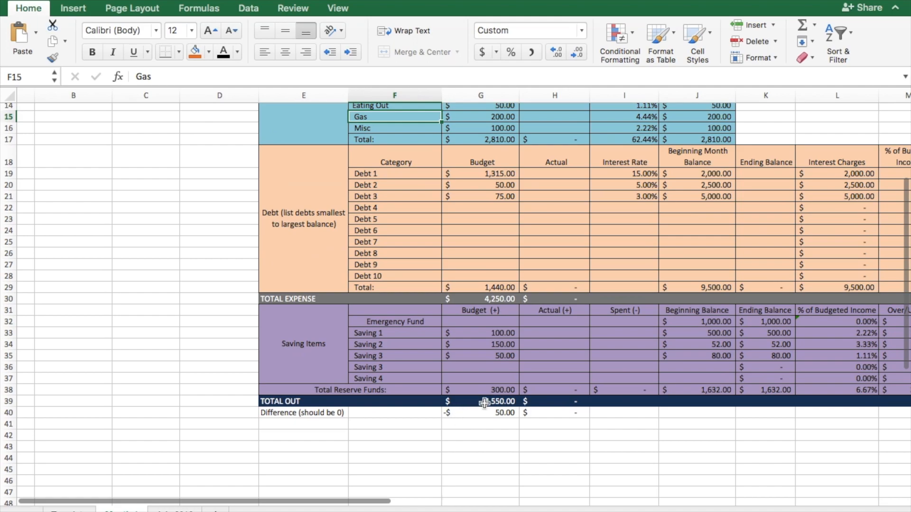
scroll(476, 413, up, 3)
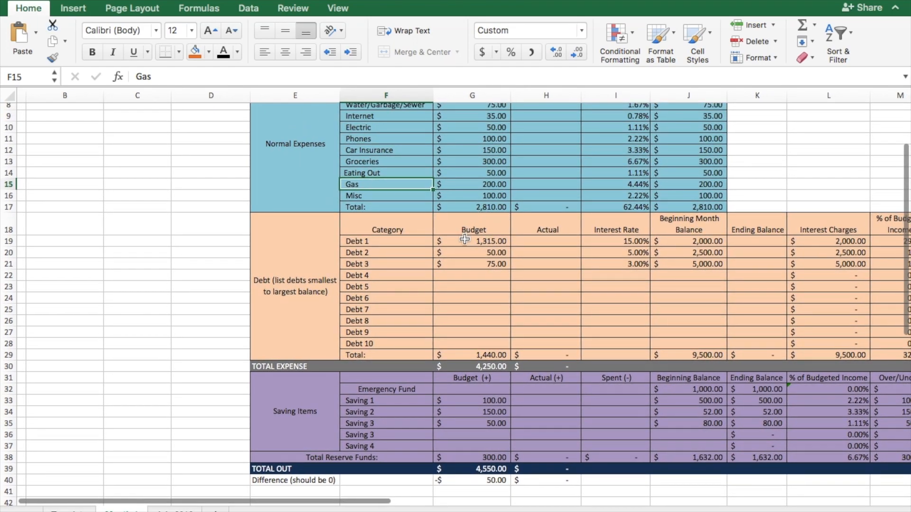
click(459, 402)
text(50)
key(Return)
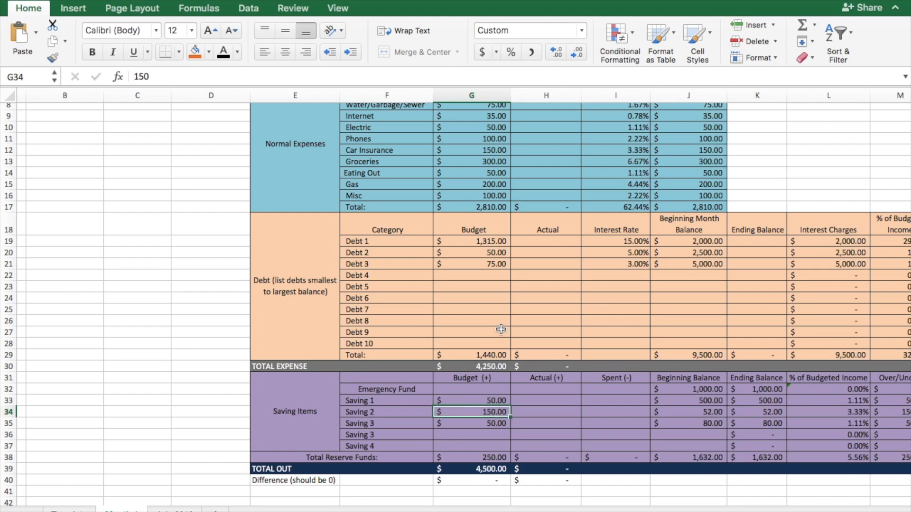
scroll(498, 339, up, 4)
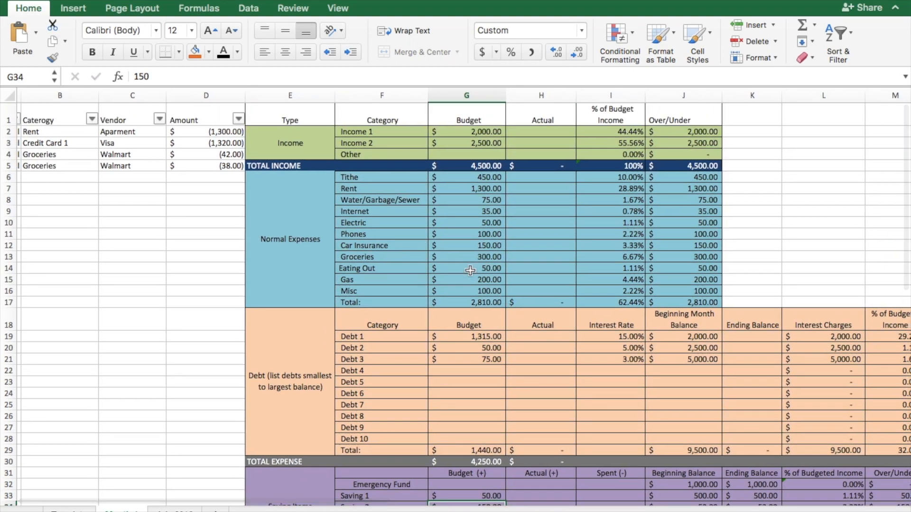
Copy the Eating Out row's % of Budget Income formula down through the Gas and Misc rows
click(603, 263)
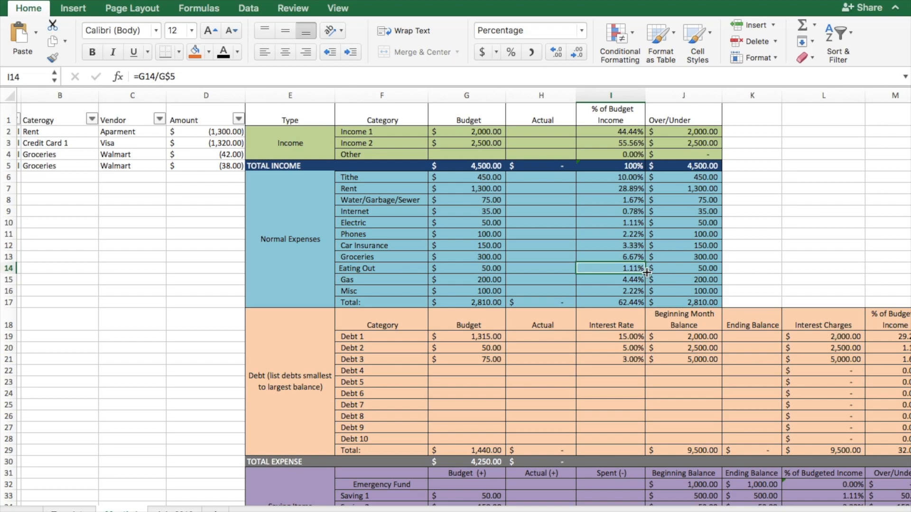
drag(646, 273, 646, 294)
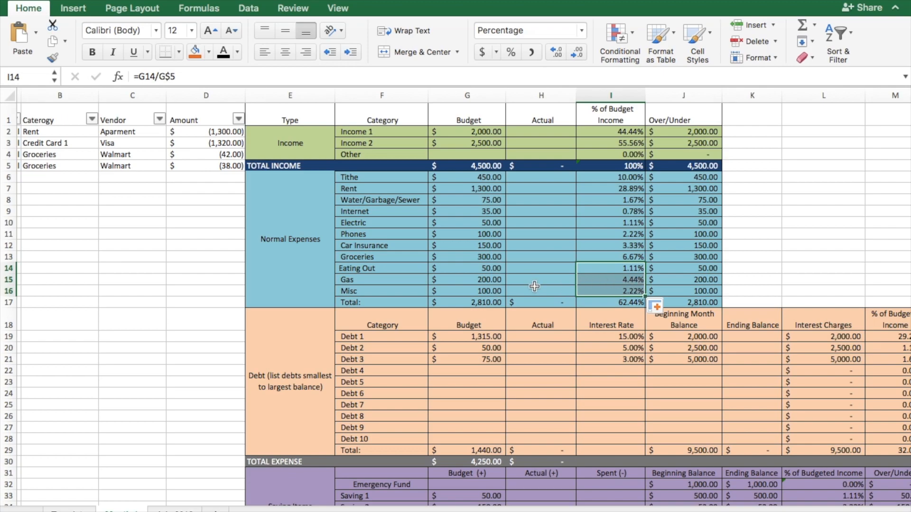
click(561, 273)
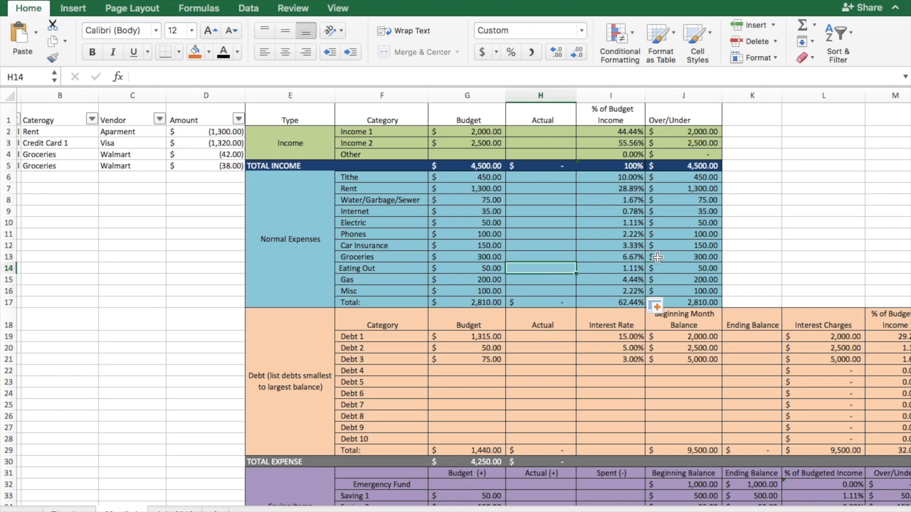
Rename Debt 1, Debt 2 and Debt 3 in the Debt section as Credit Card, Student Loan and Car Loan
scroll(561, 274, right, 2)
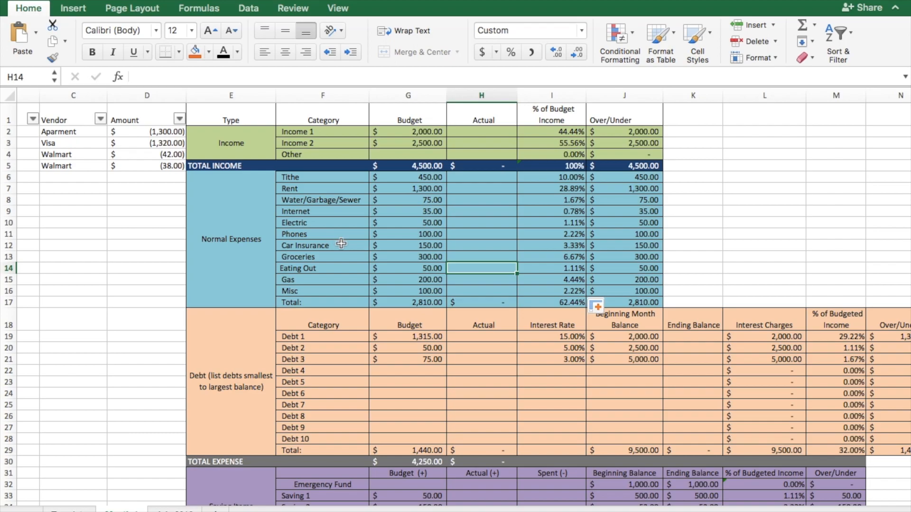
click(334, 201)
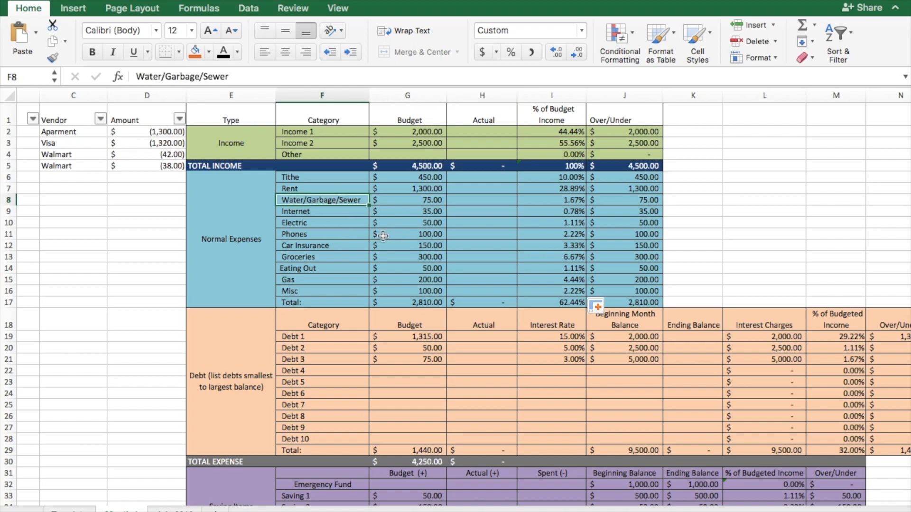
scroll(366, 238, down, 1)
scroll(366, 238, up, 1)
scroll(367, 238, down, 3)
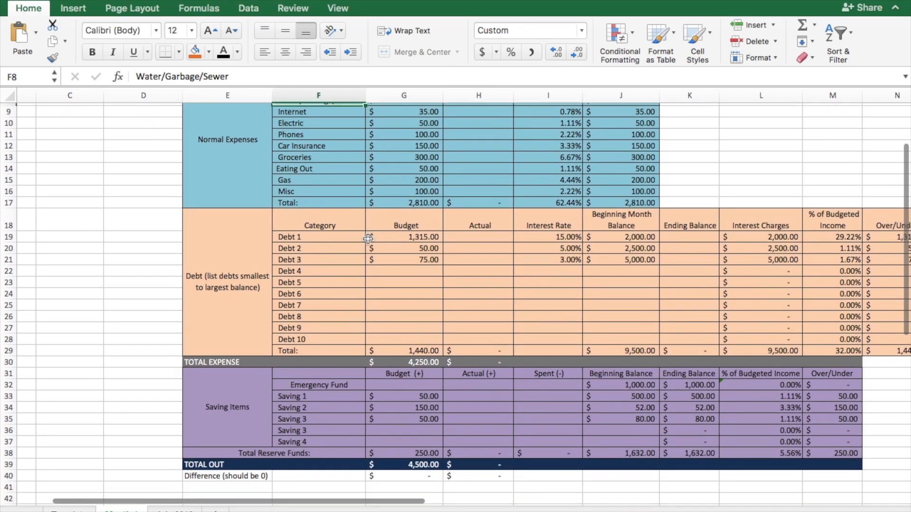
click(315, 221)
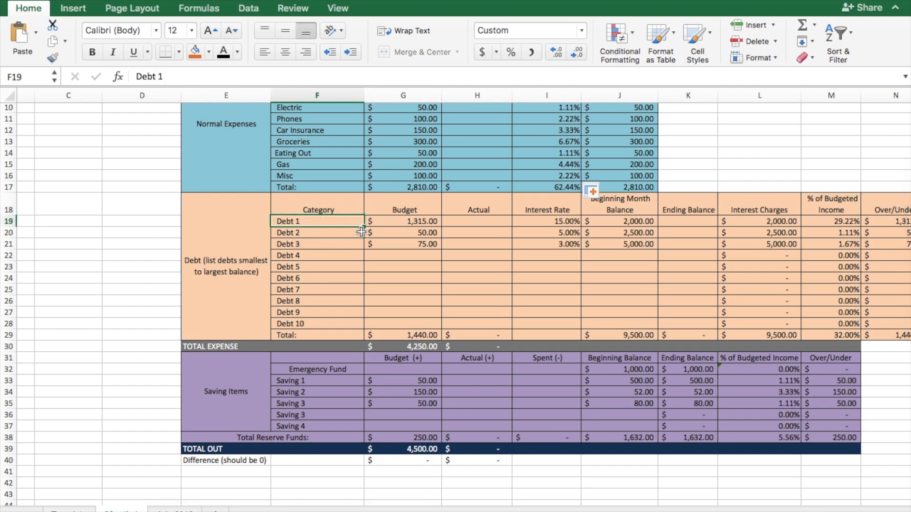
text(Cre)
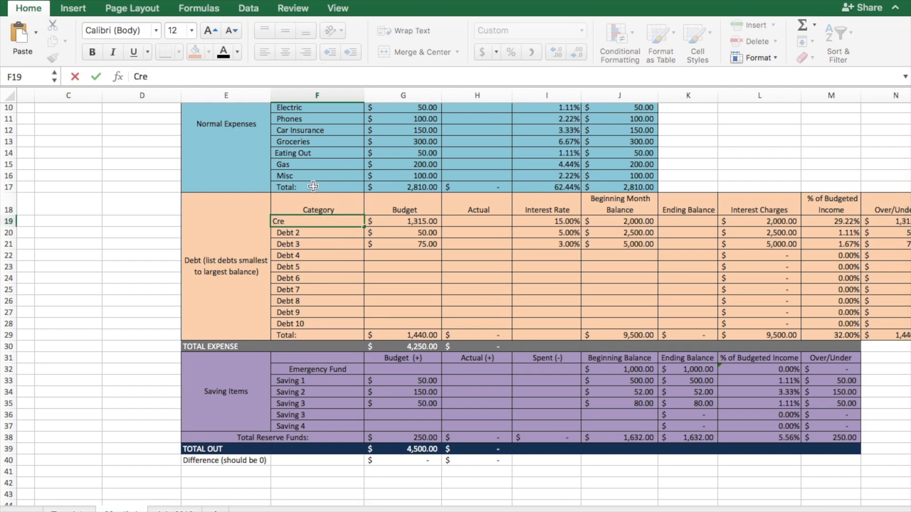
text(dit Card)
key(Return)
text(Student Loan)
key(Return)
text(Car Loan)
key(Return)
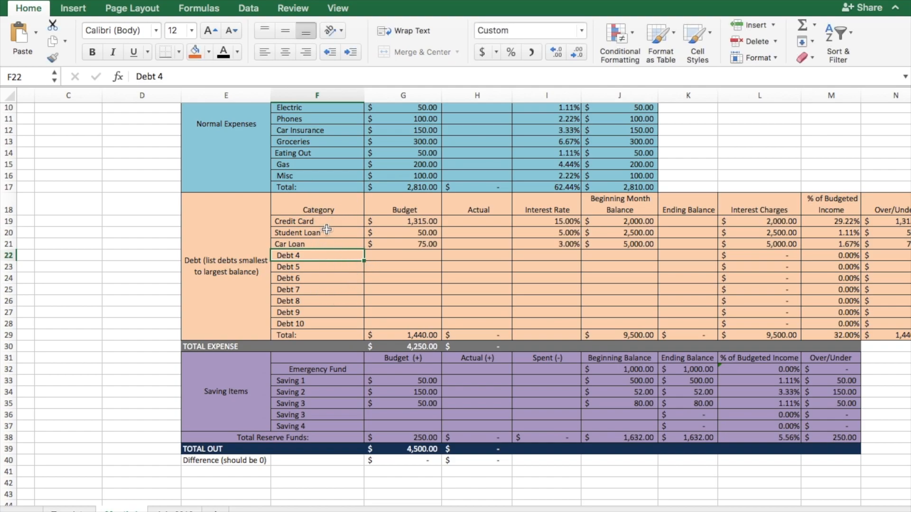
Examine the category, vendor and amount of the Rent entry in the transaction list
scroll(327, 229, up, 5)
scroll(326, 229, left, 5)
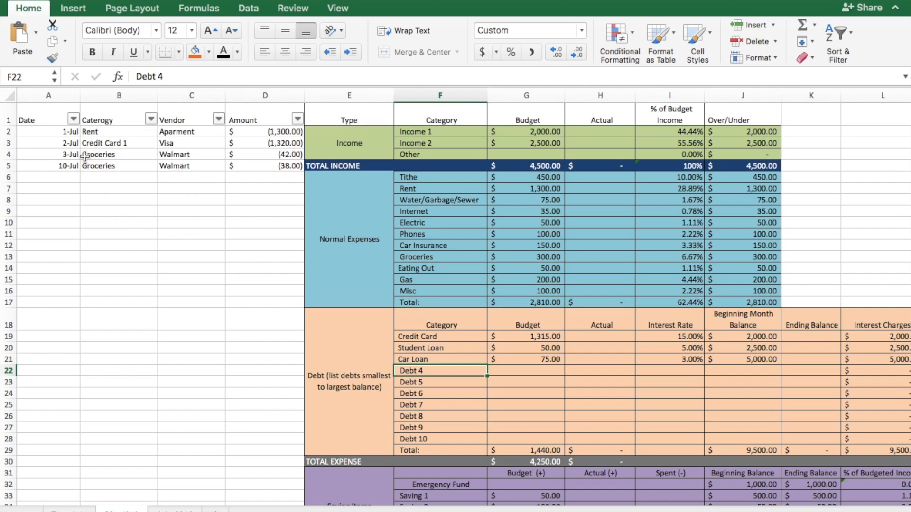
click(118, 136)
key(Tab)
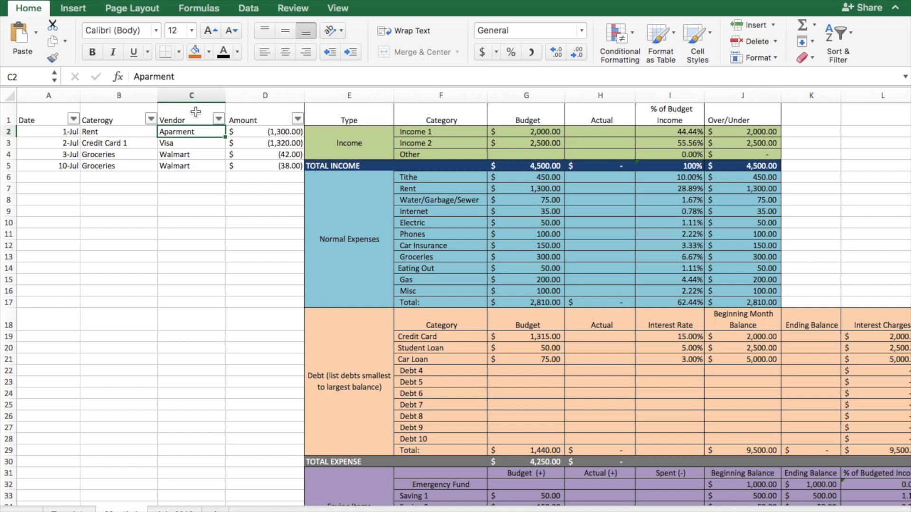
key(Tab)
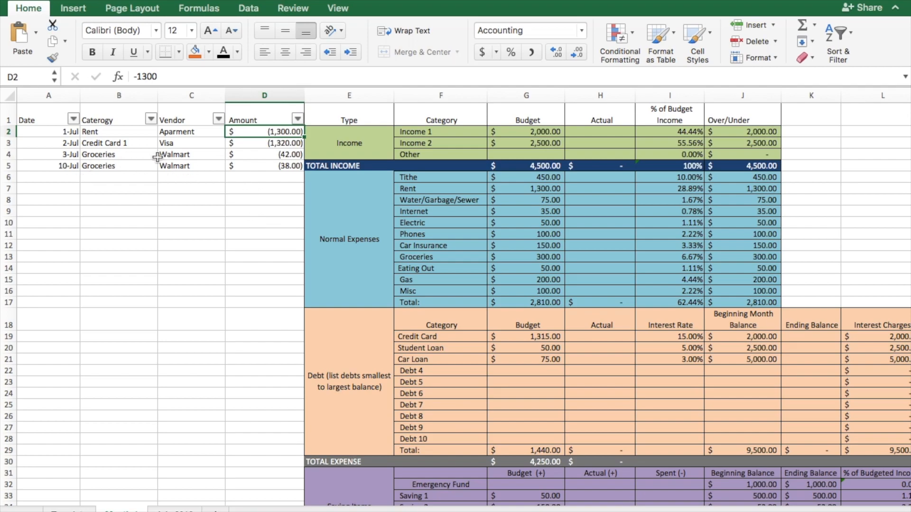
Filter the transaction list to the Groceries category and check the sum of the filtered amounts
click(151, 119)
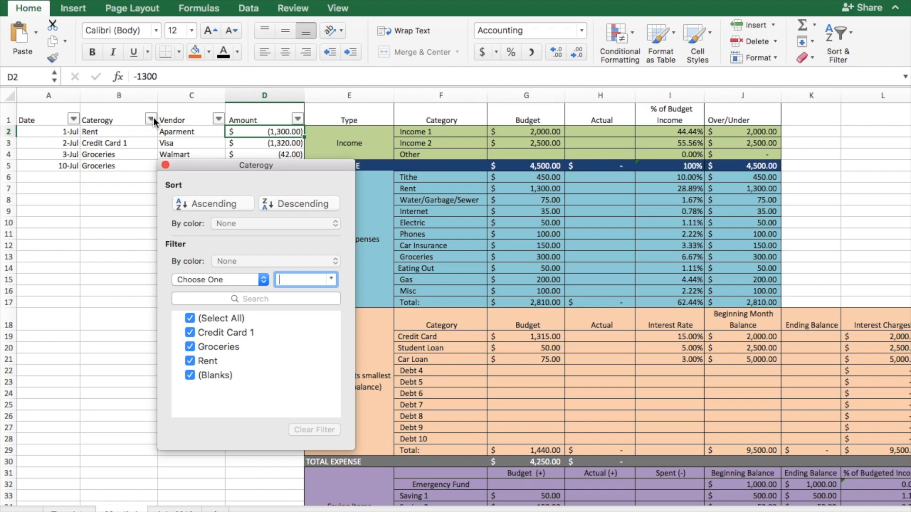
click(190, 318)
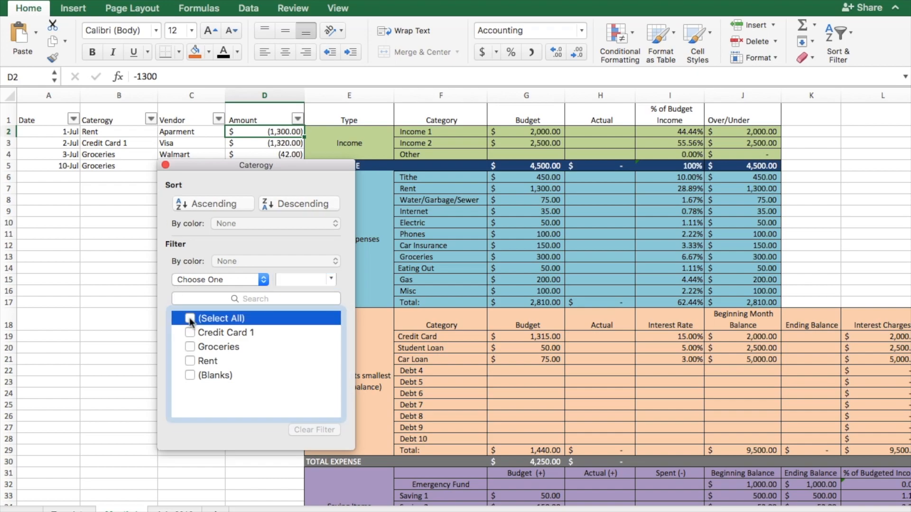
click(191, 348)
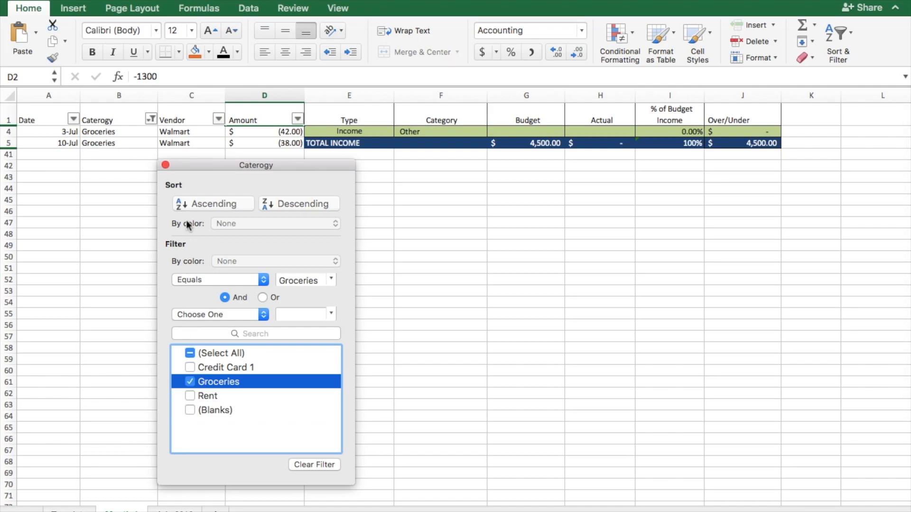
click(120, 227)
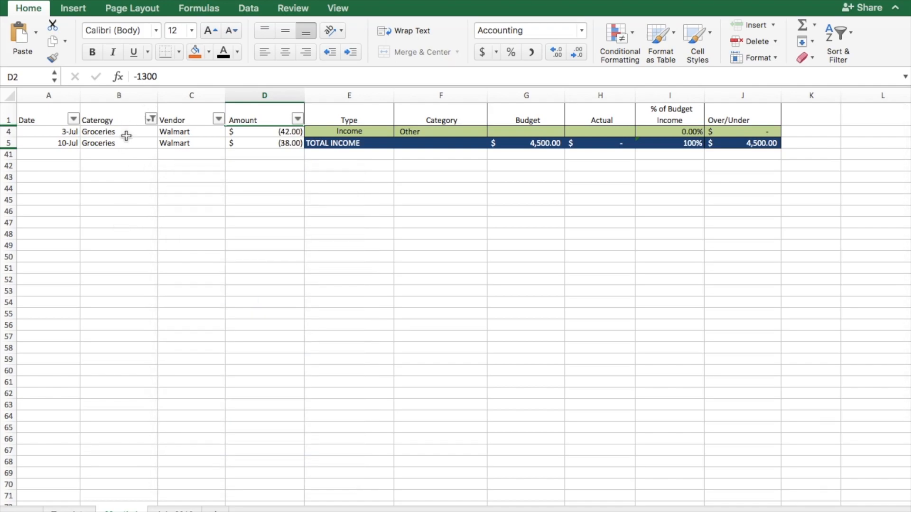
click(258, 136)
drag(258, 135, 256, 144)
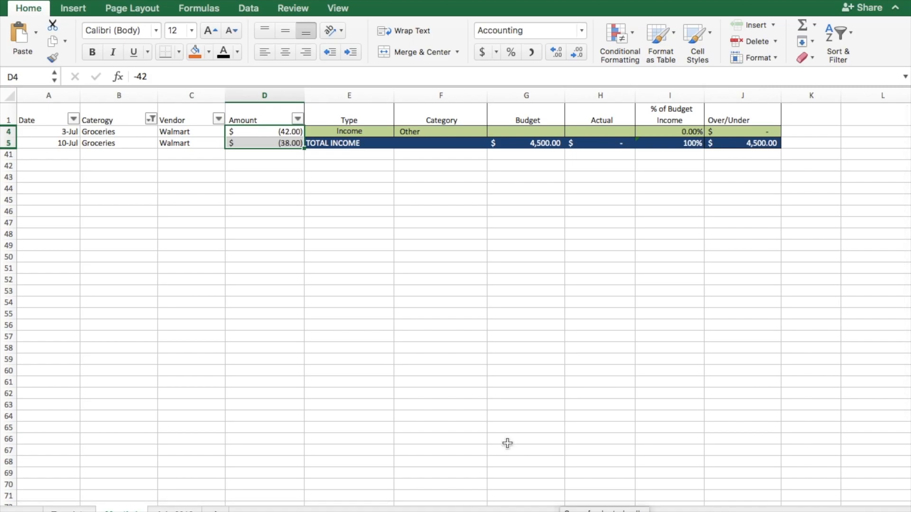
click(266, 154)
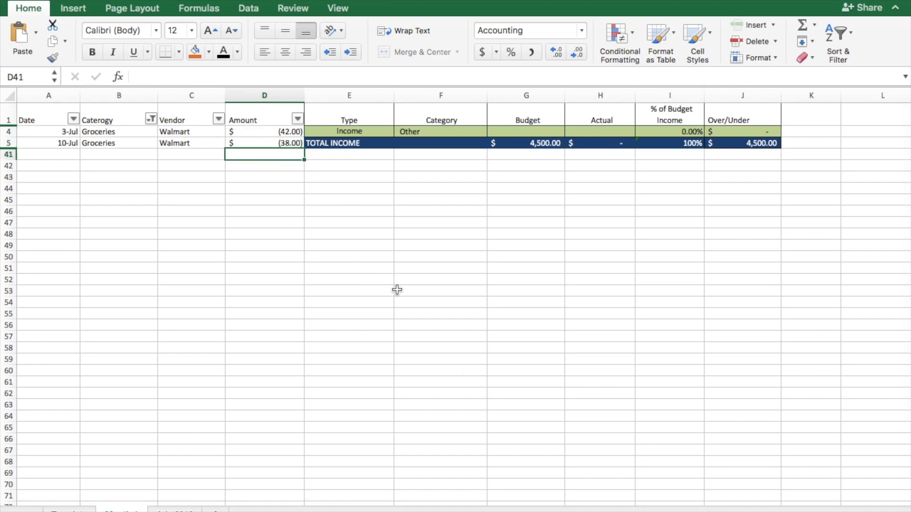
Remove the Groceries filter so the transaction list includes all categories
click(153, 118)
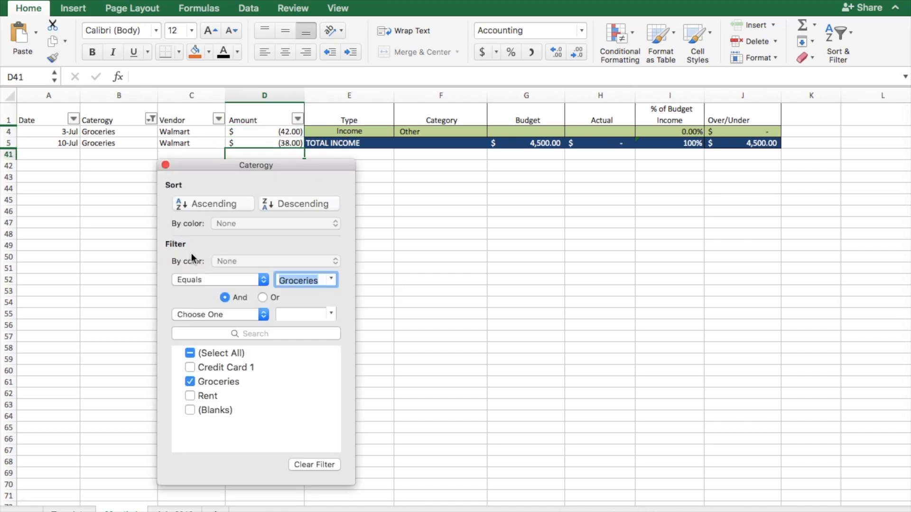
click(190, 353)
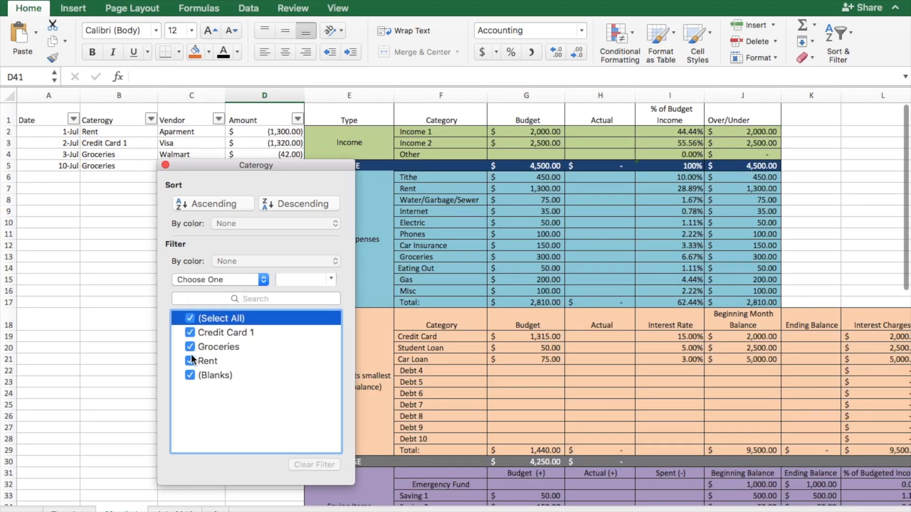
click(166, 166)
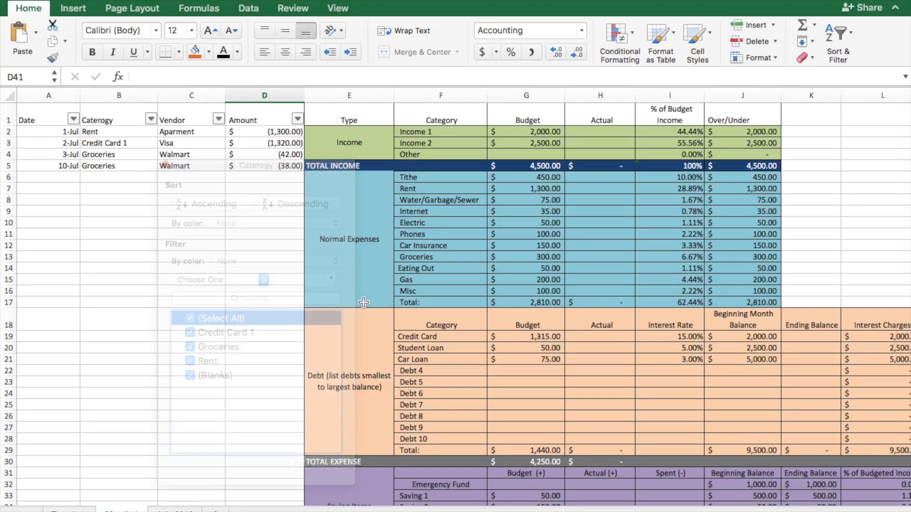
Enter 80 as the Groceries actual amount in Normal Expenses and check the row's Over/Under cell
click(590, 260)
text(80)
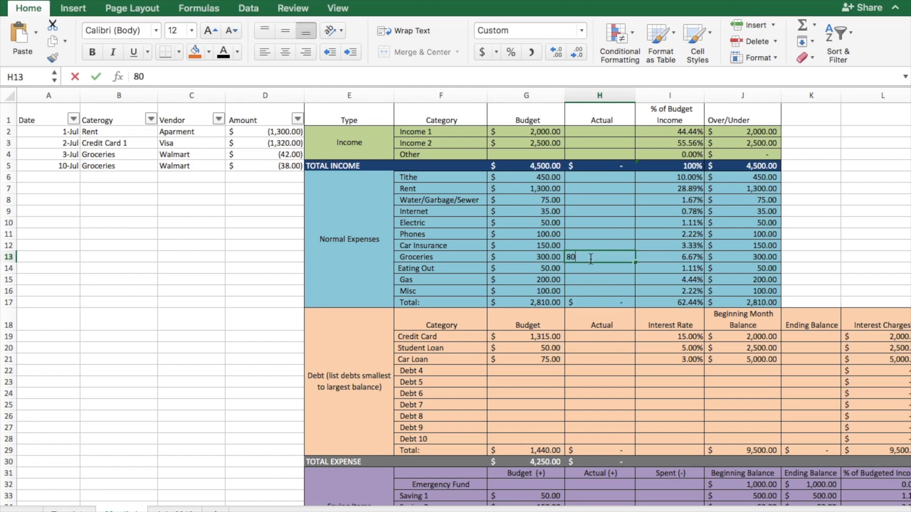
key(Return)
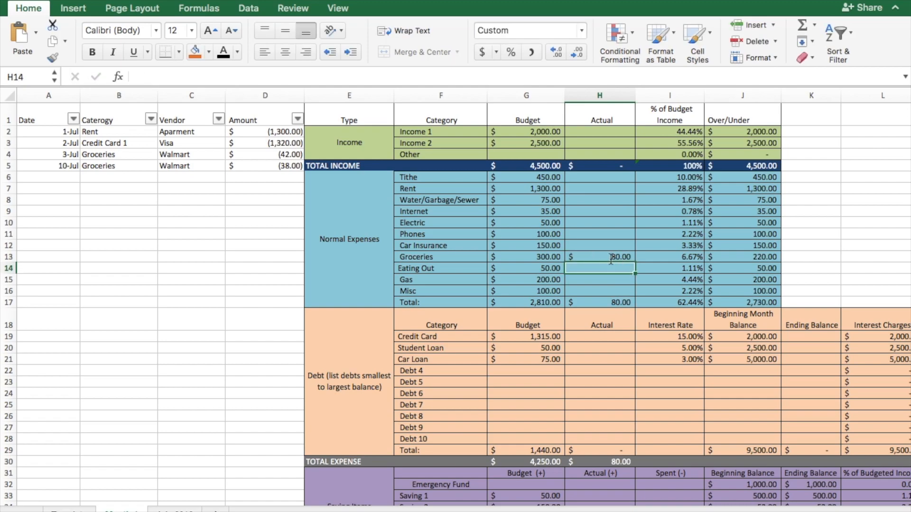
click(731, 260)
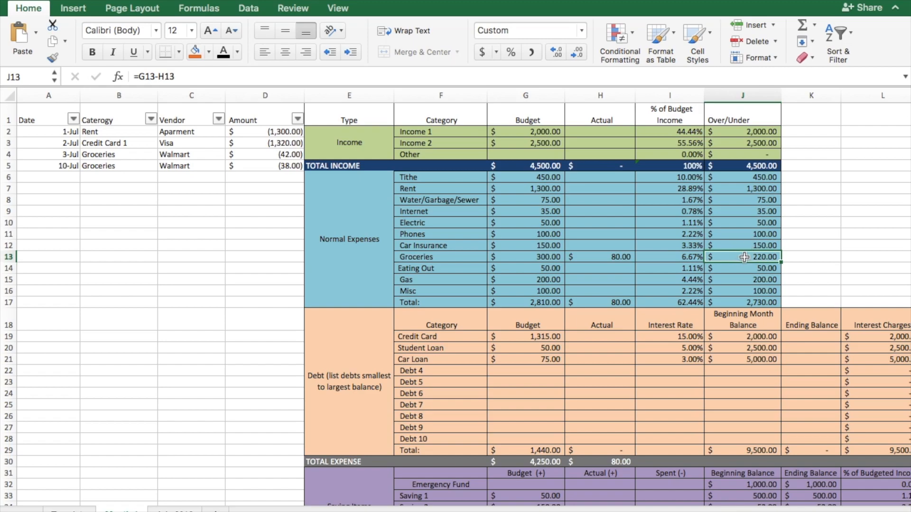
Enter actual debt payments of 1315 for Credit Card, 50 for Student Loan and 75 for Car Loan
scroll(641, 304, down, 5)
scroll(641, 303, right, 2)
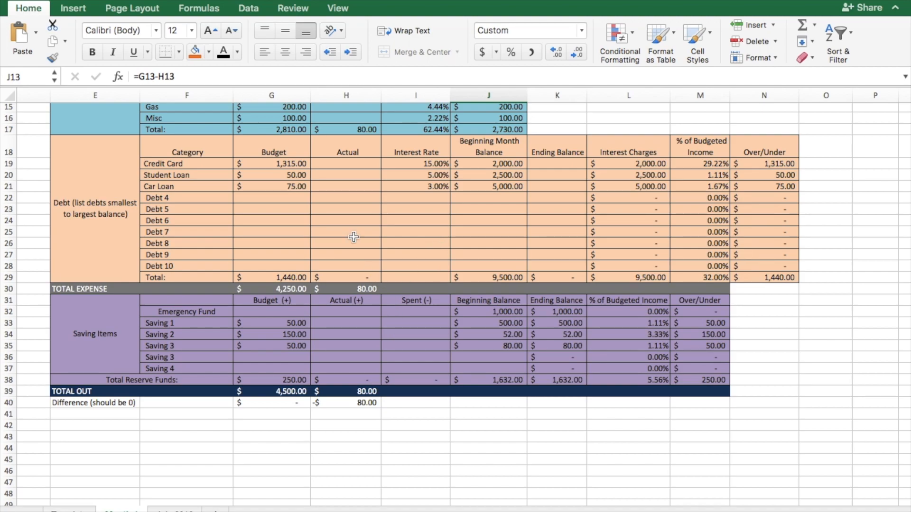
click(332, 164)
text(1315)
key(Return)
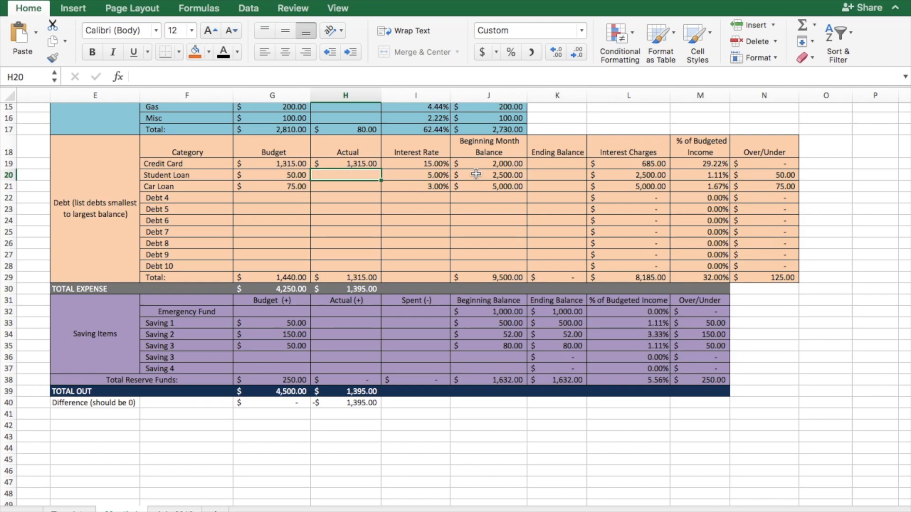
text(50)
key(Return)
text(75)
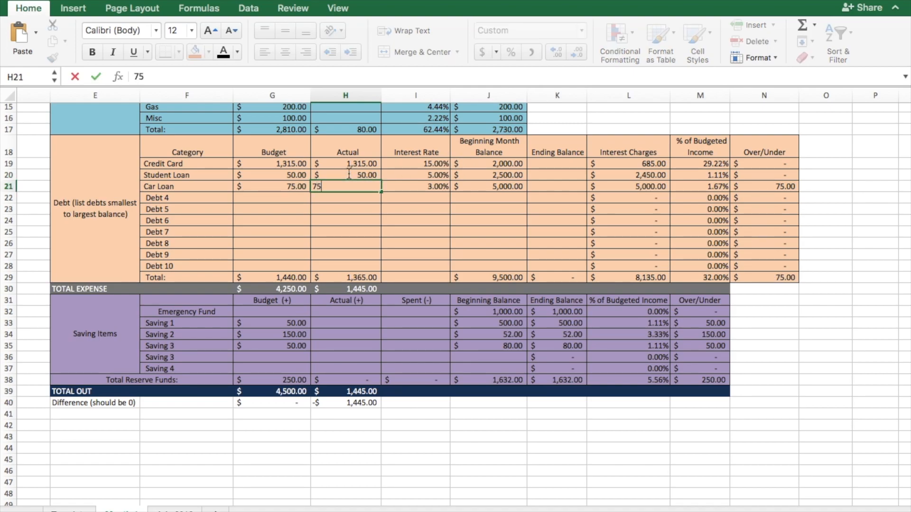
key(Return)
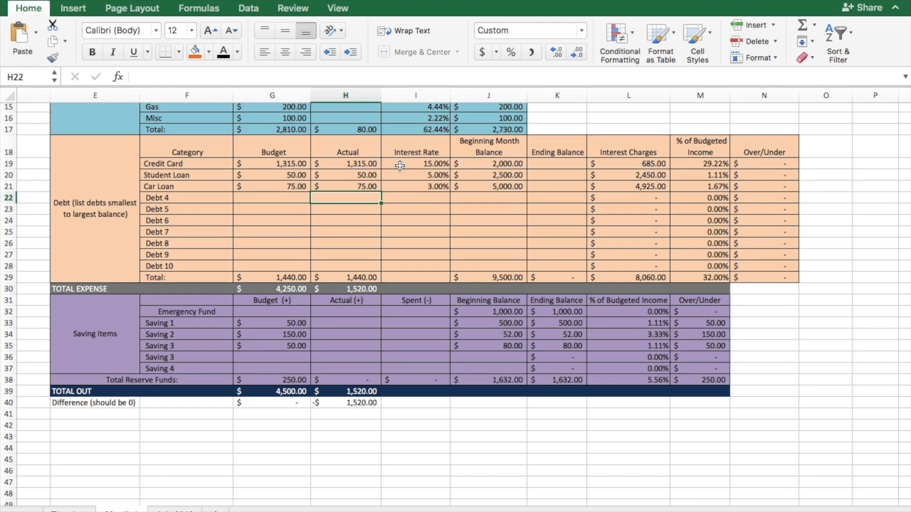
Set the Credit Card's Ending Balance to 700 and review the interest, income percentage and Over/Under columns
click(544, 162)
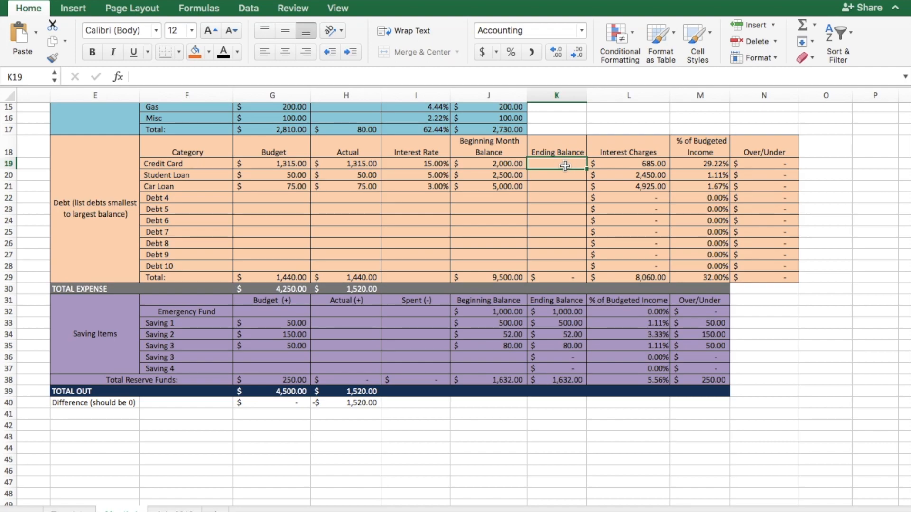
text(700)
key(Return)
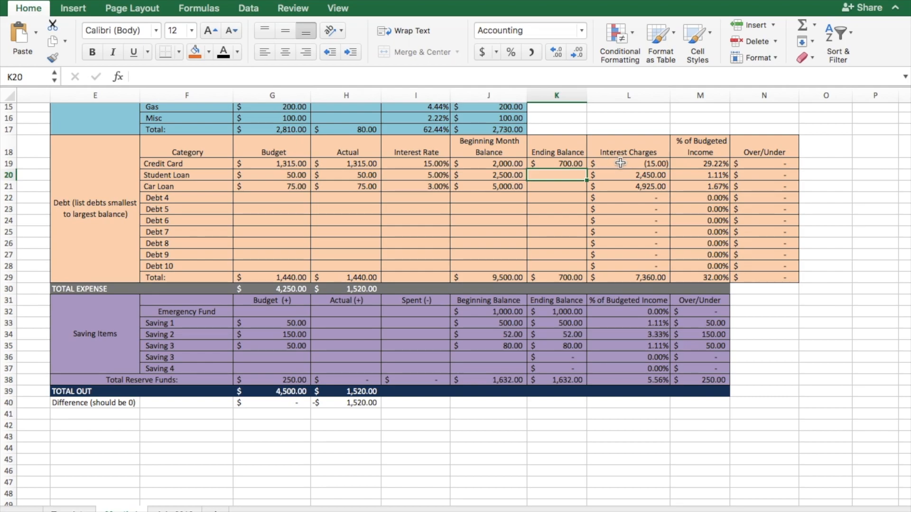
key(Right)
key(Right)
key(Right)
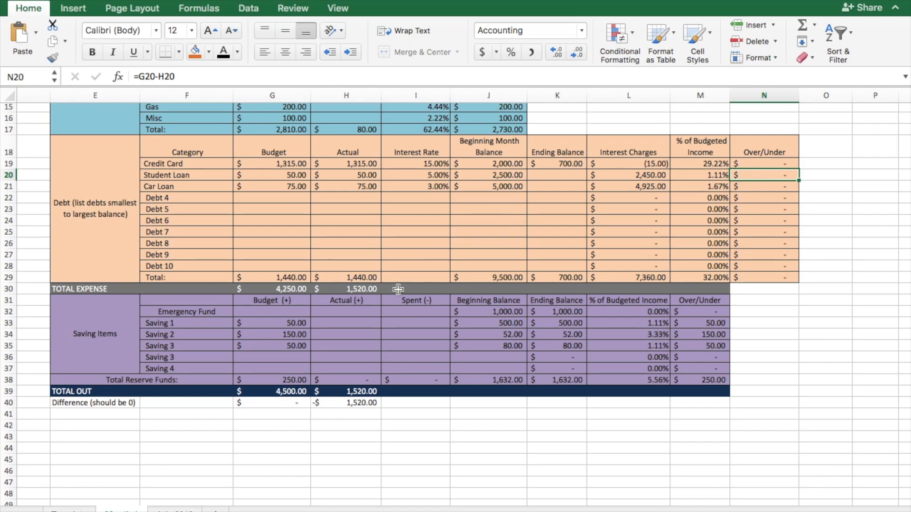
Rename the first three savings categories in Saving Items as House, Car Fund and Vacation
scroll(403, 400, down, 5)
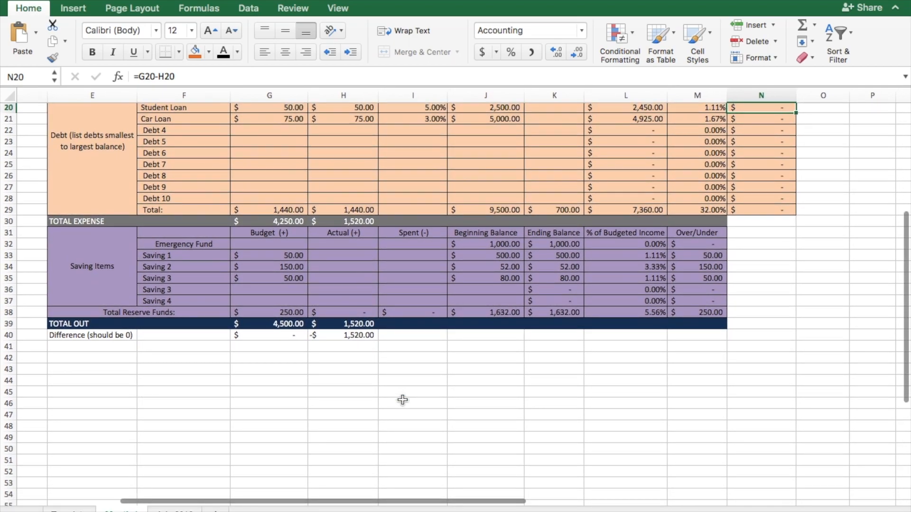
click(212, 255)
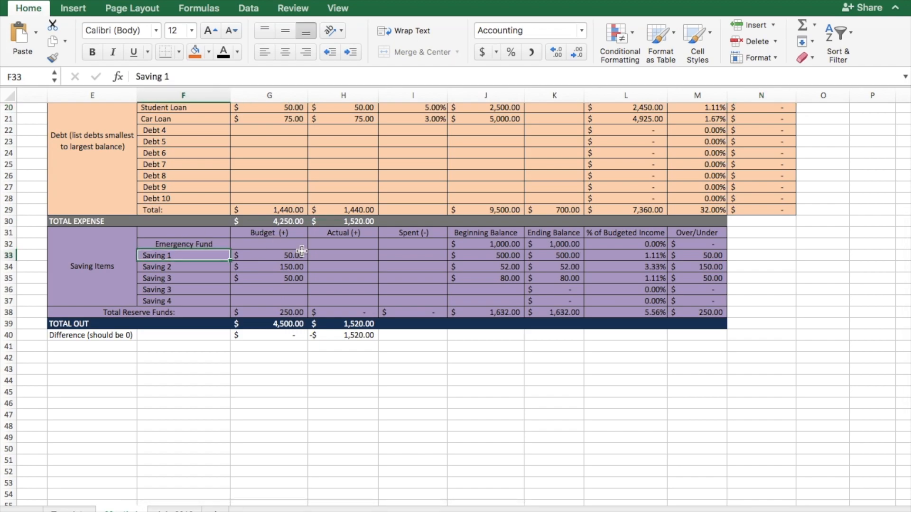
text(H)
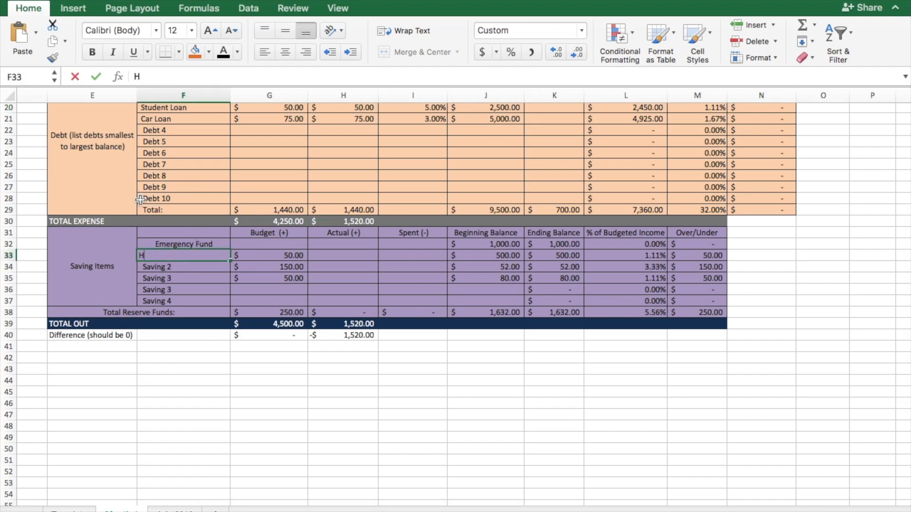
text(ouse)
key(Return)
text(Car Loan)
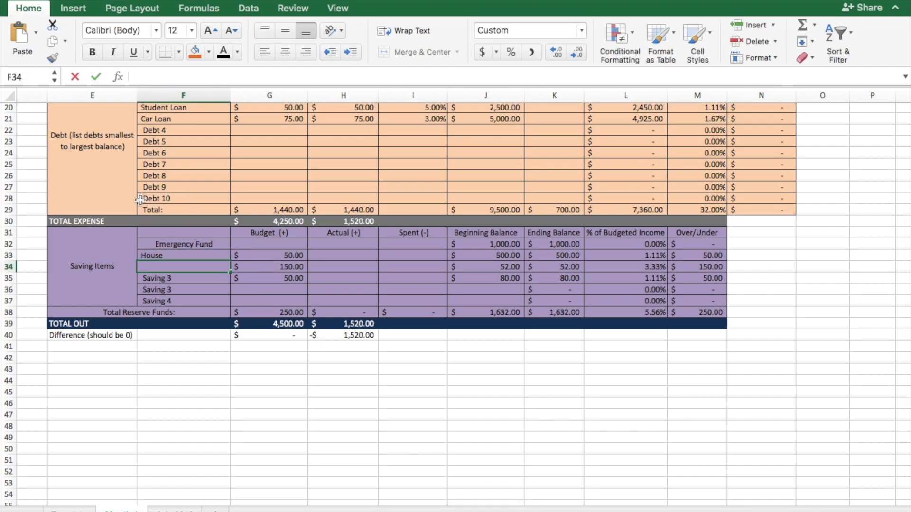
key(Return)
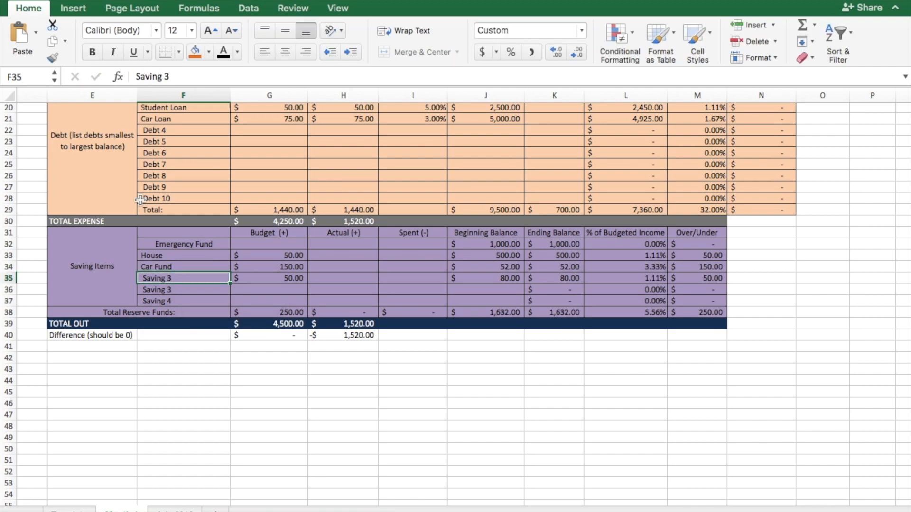
text(Vacation)
key(Return)
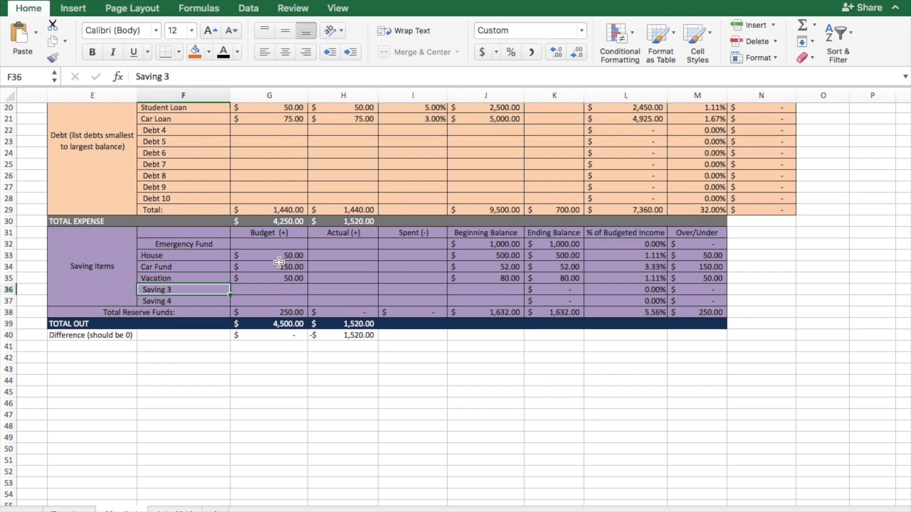
Enter actual savings contributions of 50 for House, 150 for Car Fund and 50 for Vacation
click(324, 256)
text(50)
key(Return)
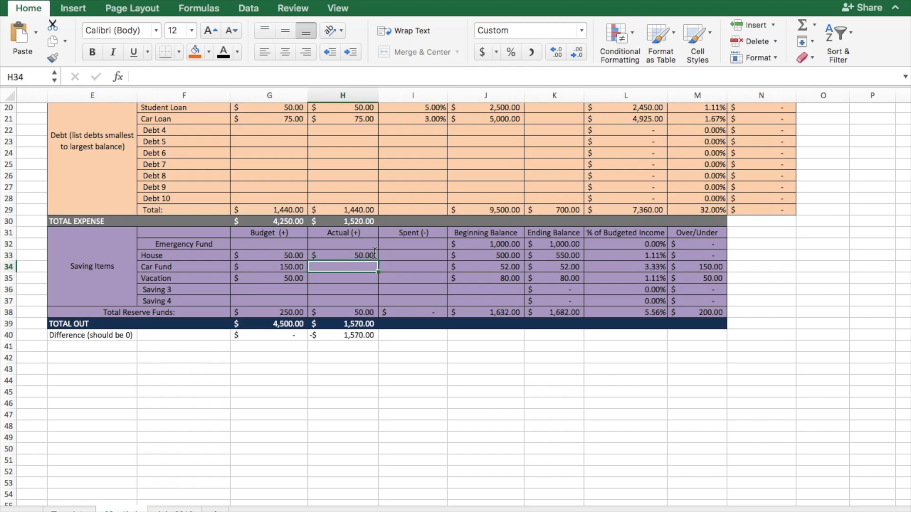
text(150)
key(Return)
text(50)
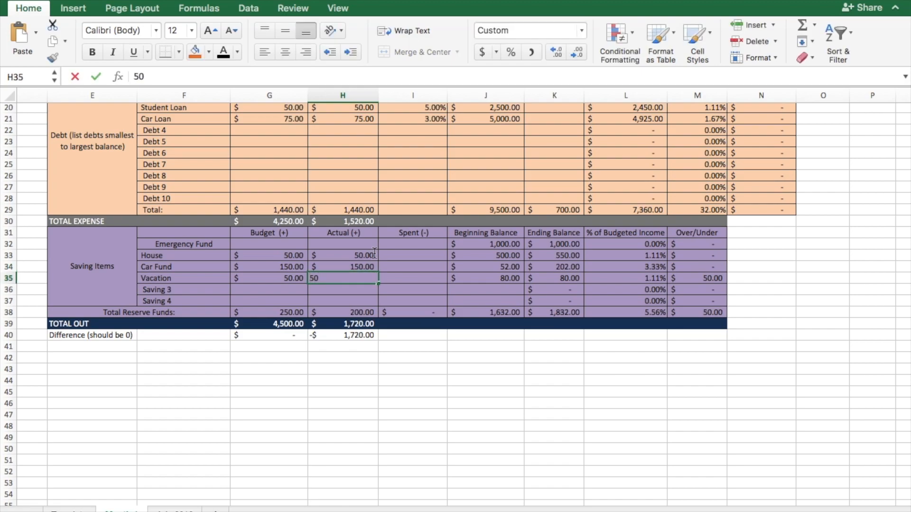
key(Tab)
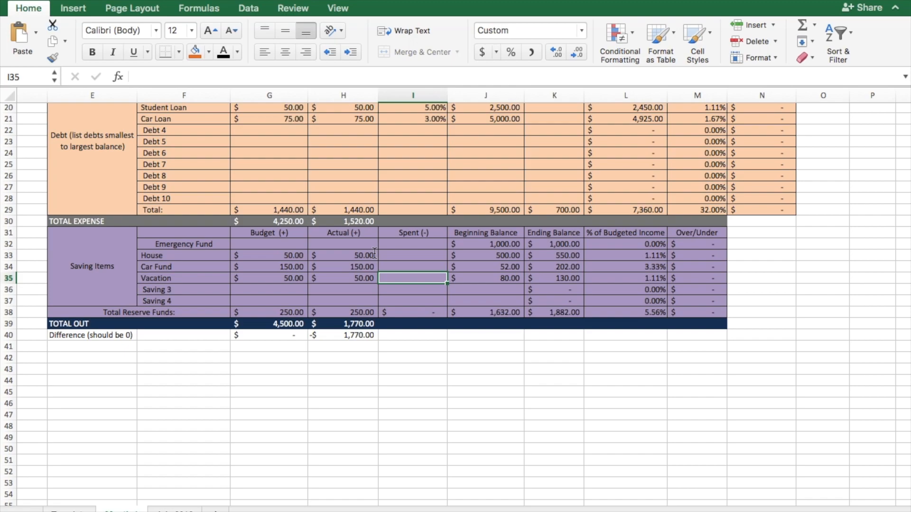
Record -25 as the Vacation fund's Spent amount and check its beginning and ending balances
text(-25)
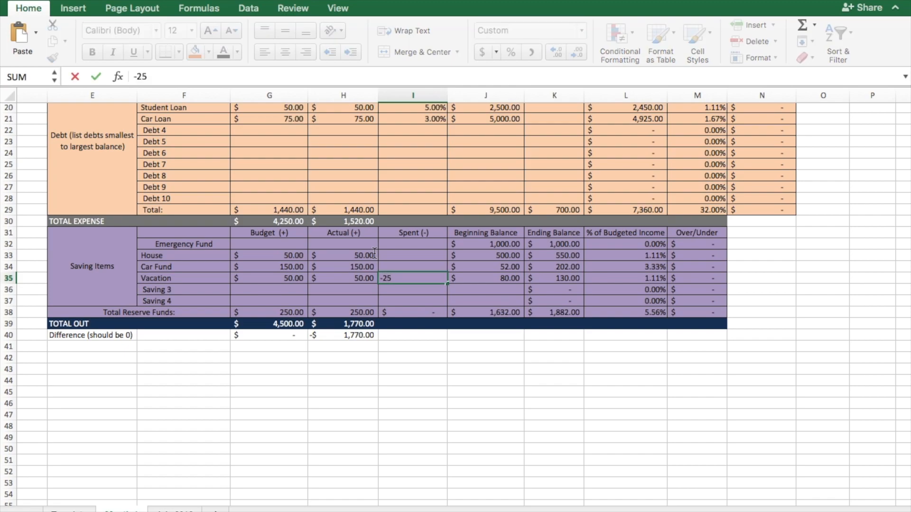
key(Return)
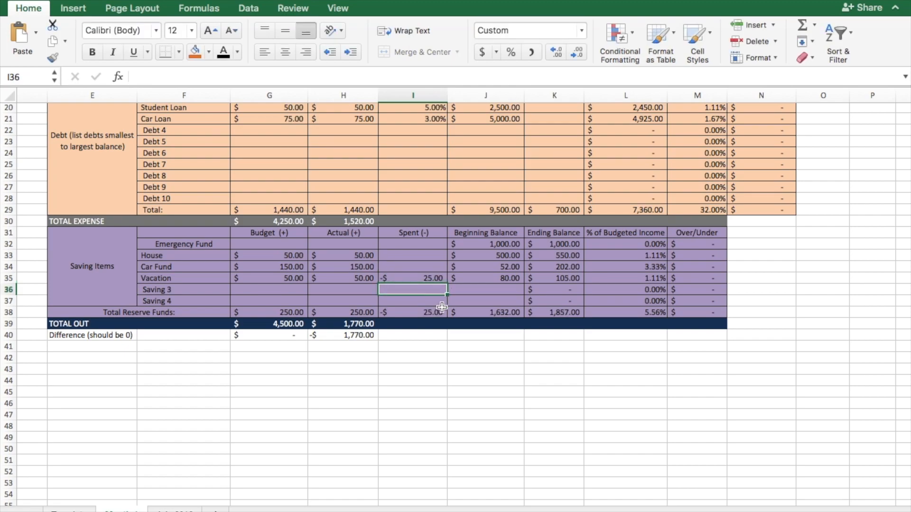
click(494, 279)
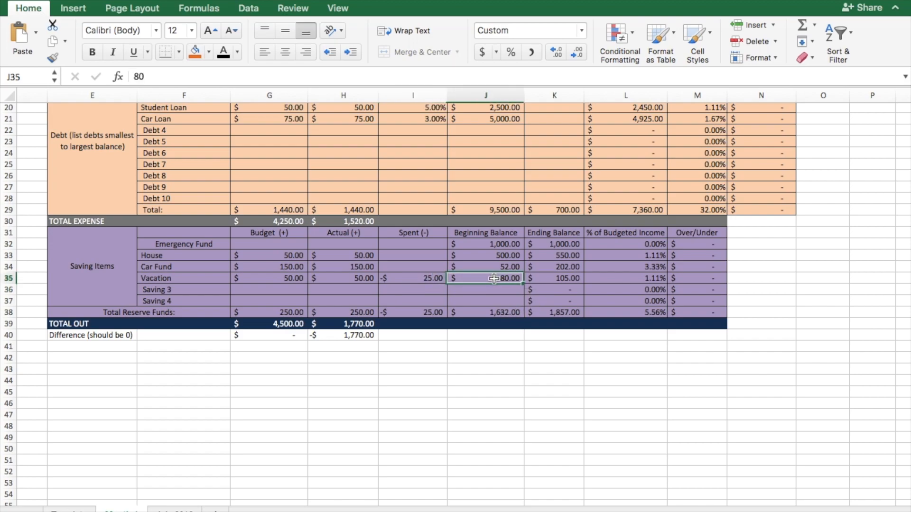
click(544, 280)
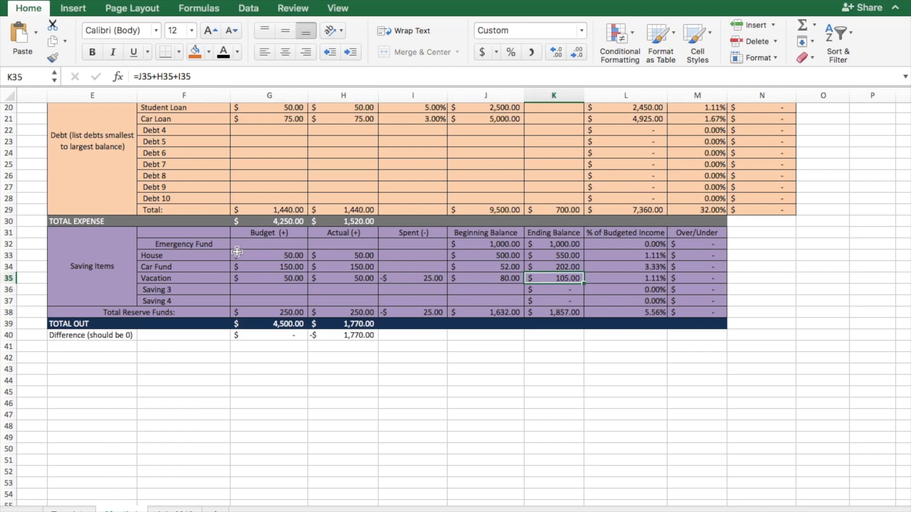
Examine the Emergency Fund's beginning and ending balances, then look over the income, expense and debt sections
click(208, 244)
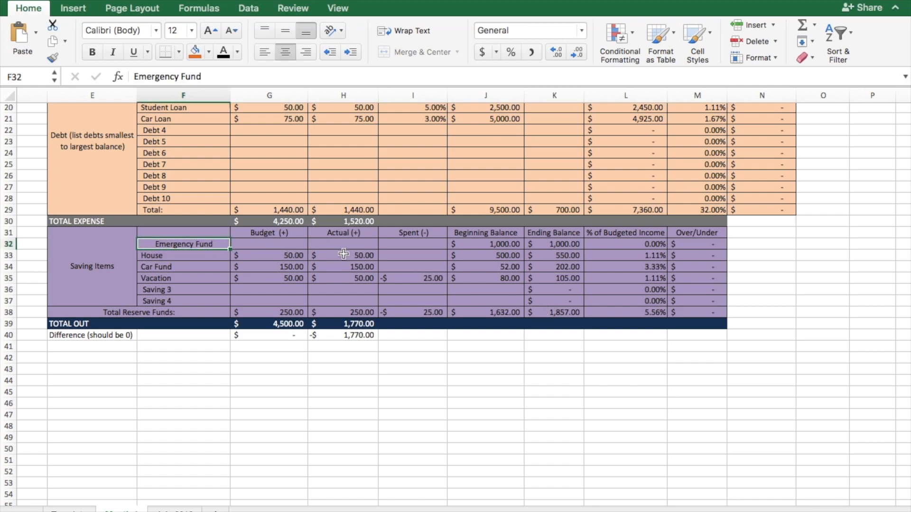
click(475, 244)
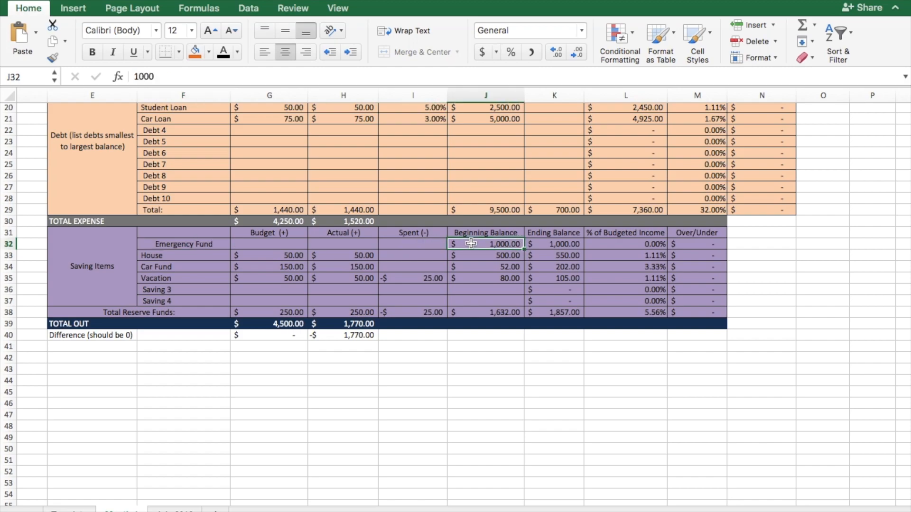
click(574, 246)
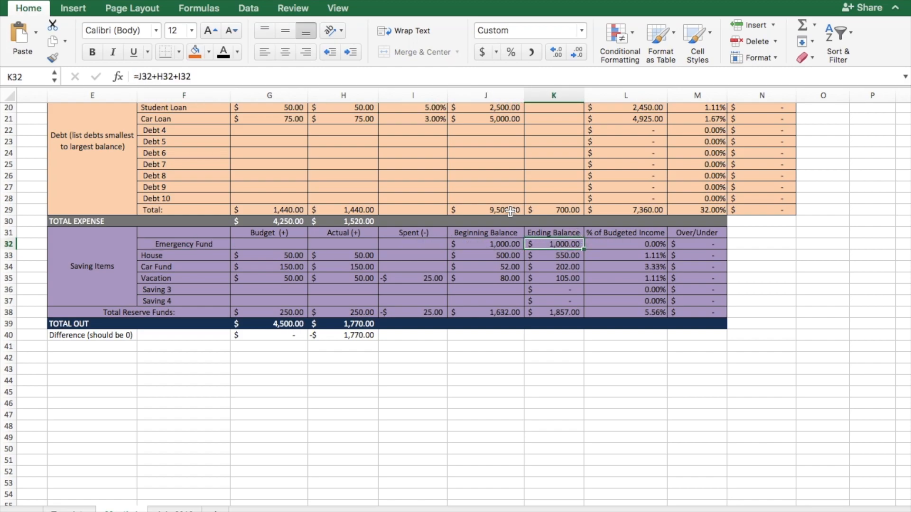
scroll(635, 292, up, 10)
scroll(635, 292, left, 2)
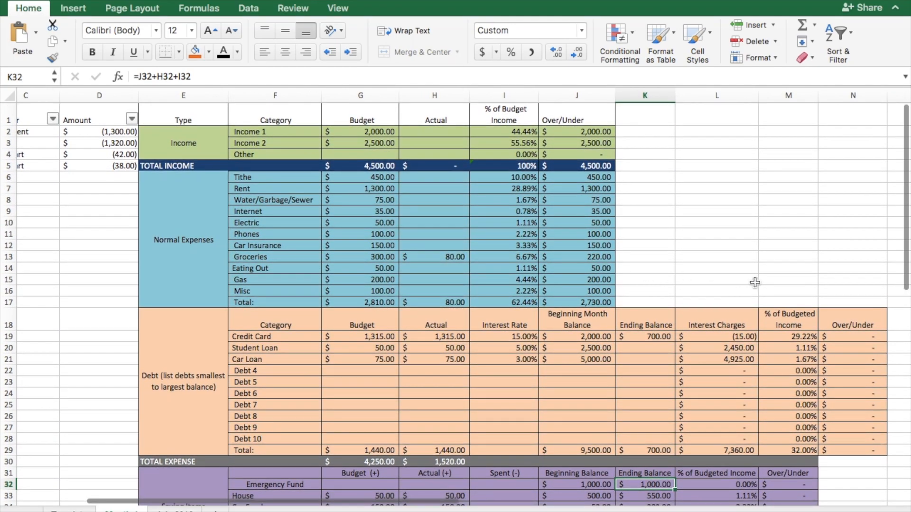
scroll(680, 285, down, 2)
scroll(679, 285, right, 1)
scroll(755, 282, up, 2)
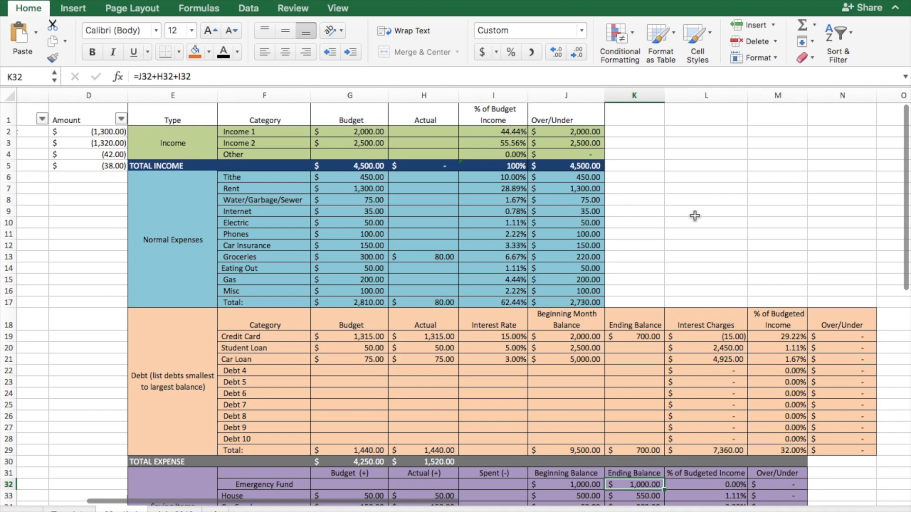